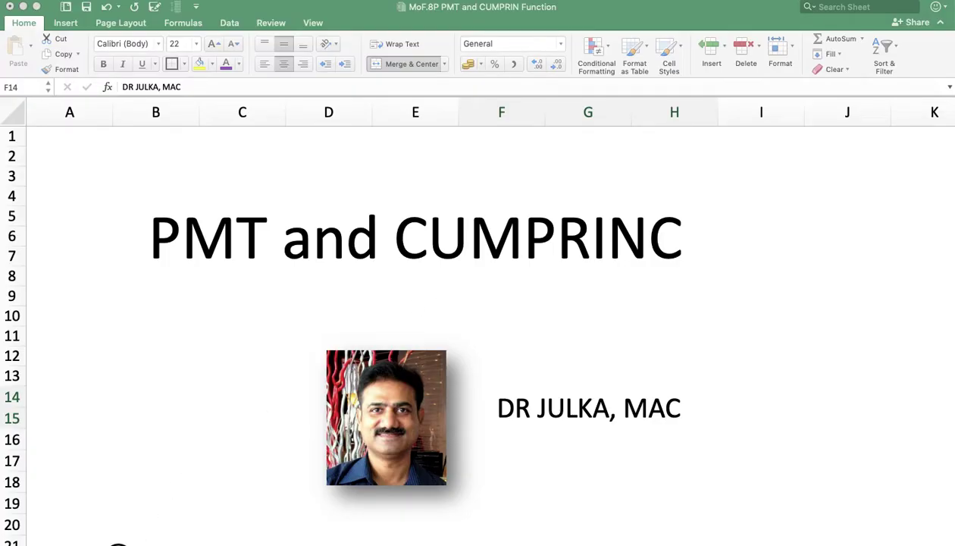
Step: Move to the next worksheet, which holds the Computation of EMI and Principal Left tables
key(ctrl+Page_Down)
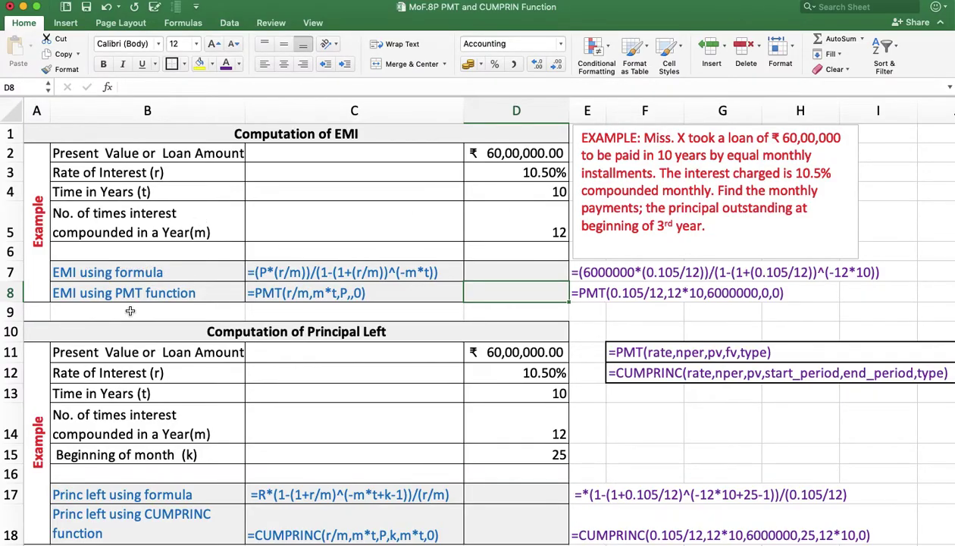
Step: Start the EMI formula in D7 with the numerator =(D2*(D3/D5))/(1-(1+(
click(476, 271)
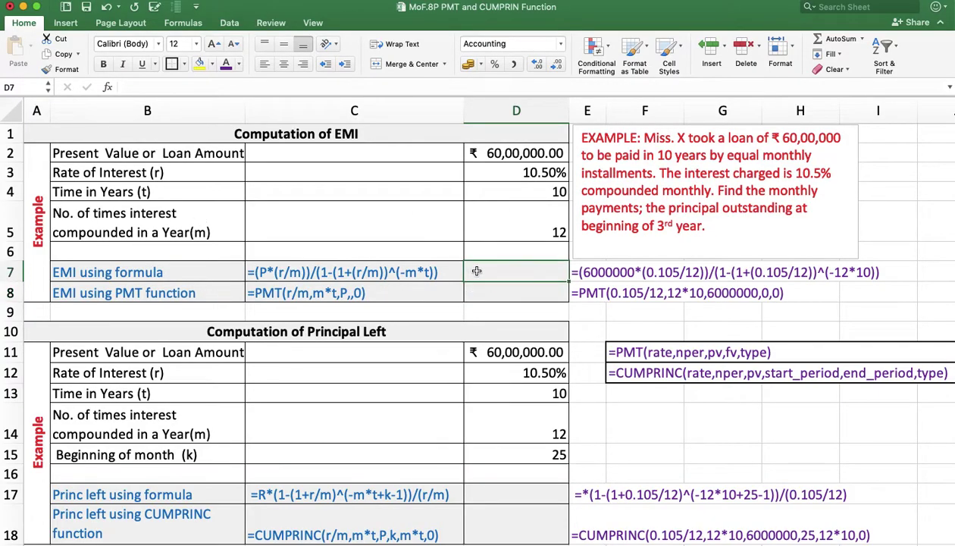
text(=()
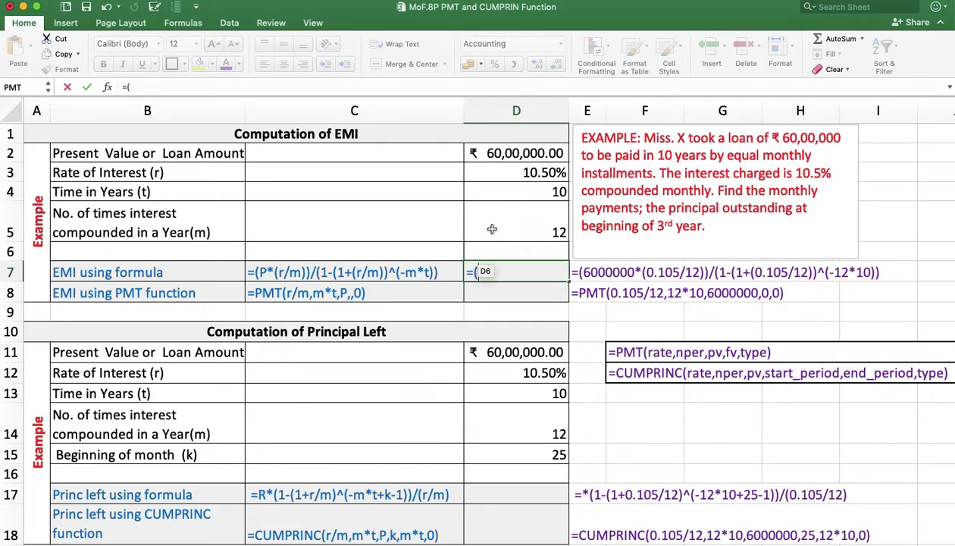
click(496, 154)
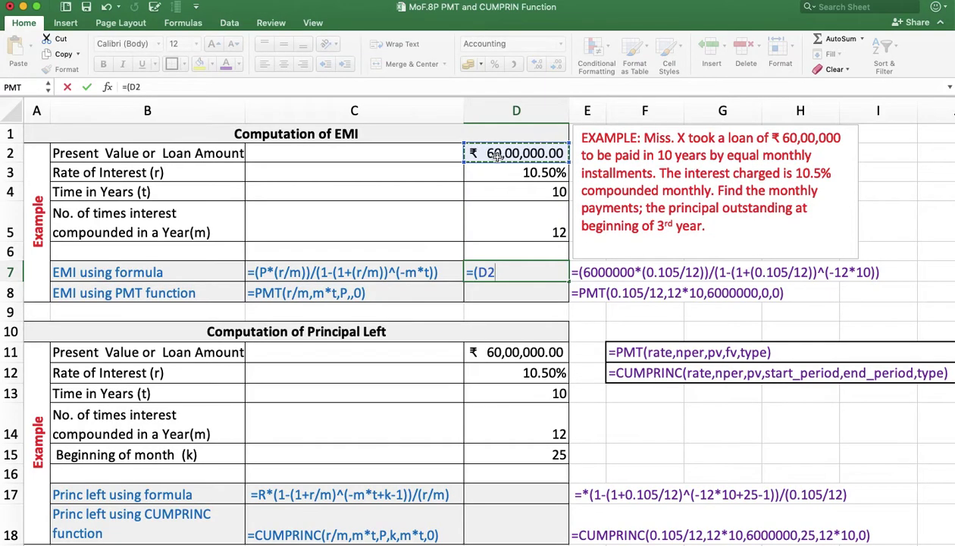
text(*()
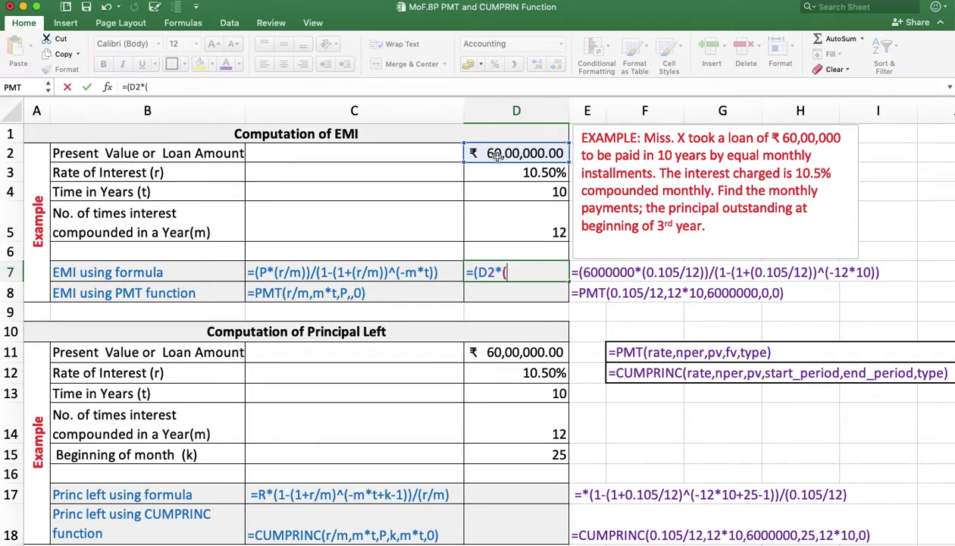
click(514, 174)
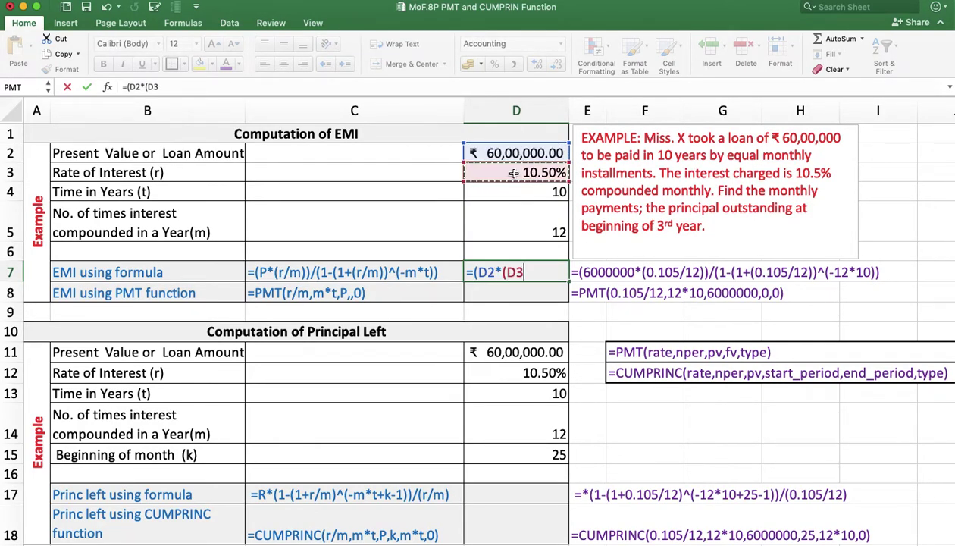
text(/)
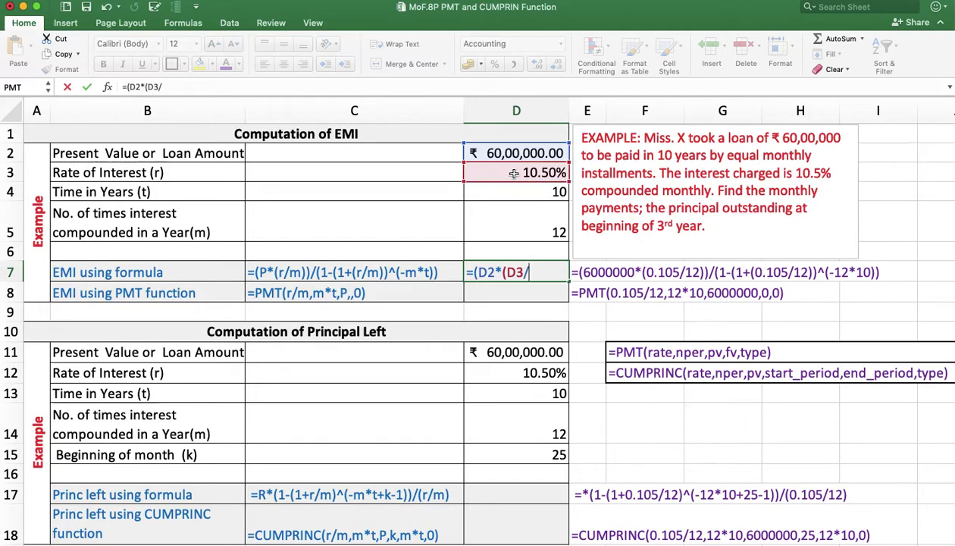
click(529, 229)
text())/)
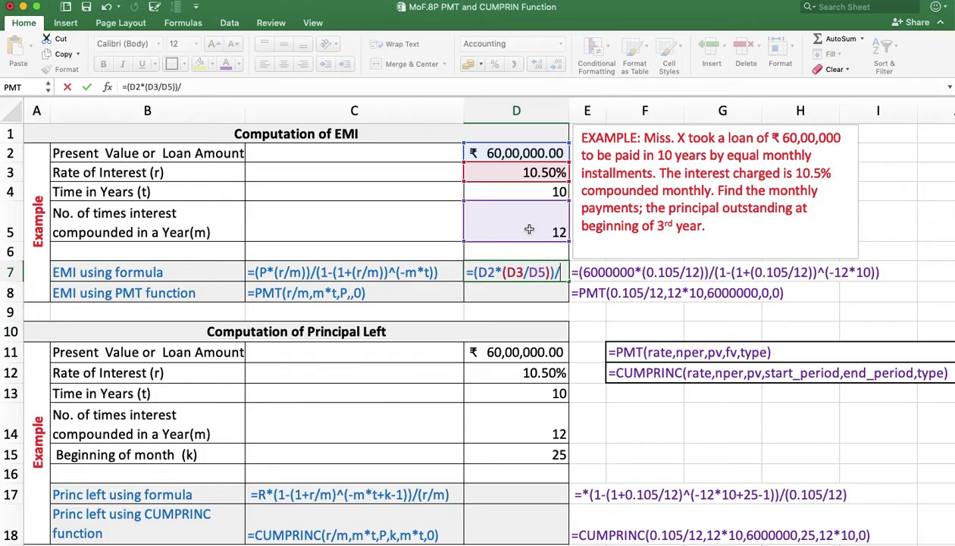
text((1-()
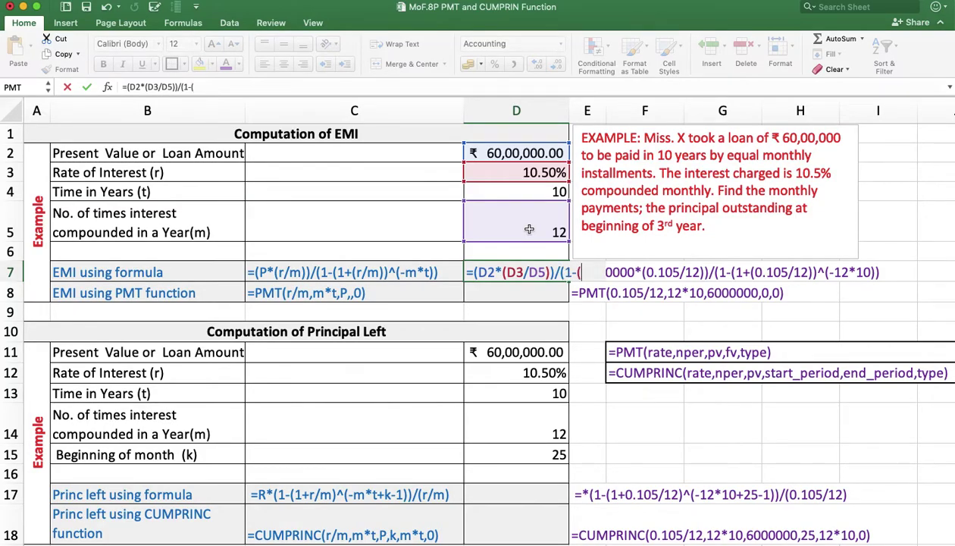
text(1+()
Step: Complete the denominator (1+D3/D5)^(-D5*D4) and commit, so D7 shows ₹80,961.00
click(523, 173)
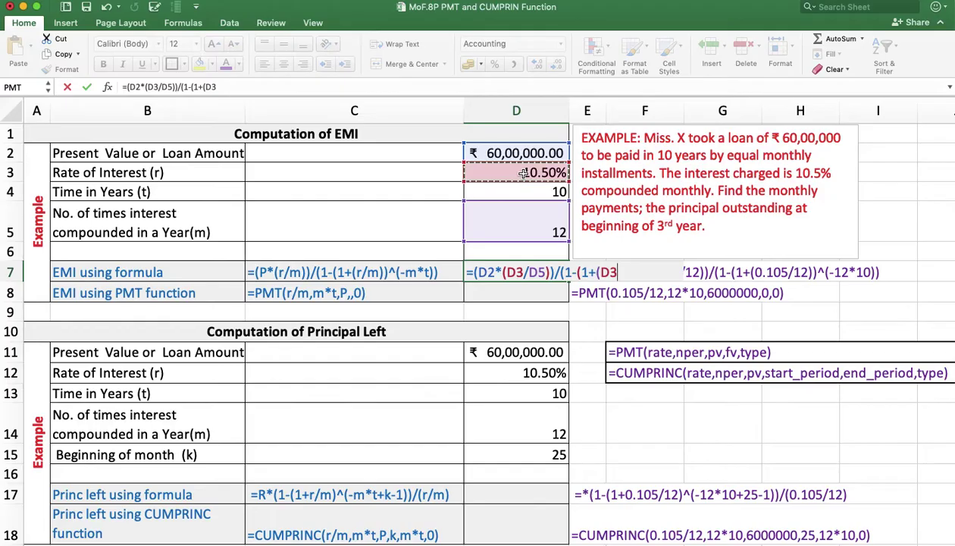
text(/)
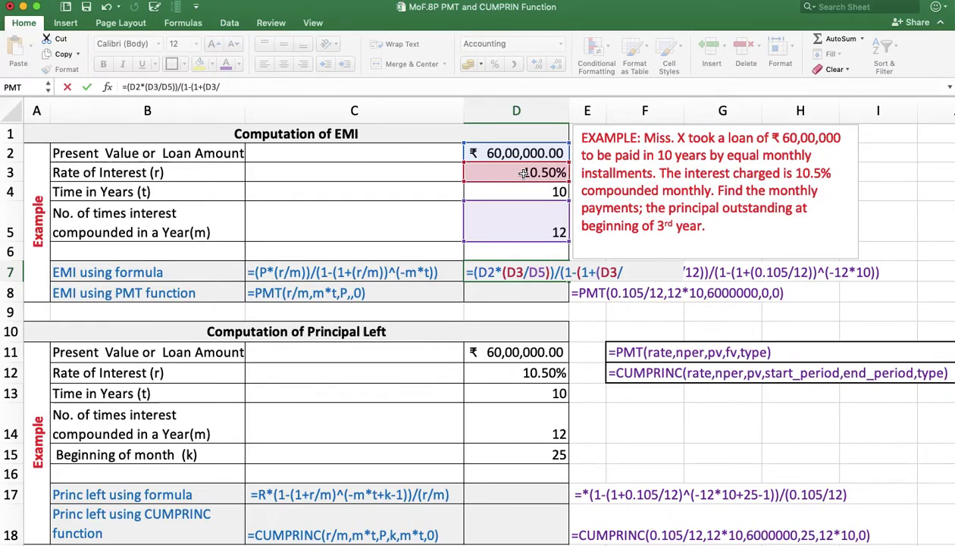
click(520, 217)
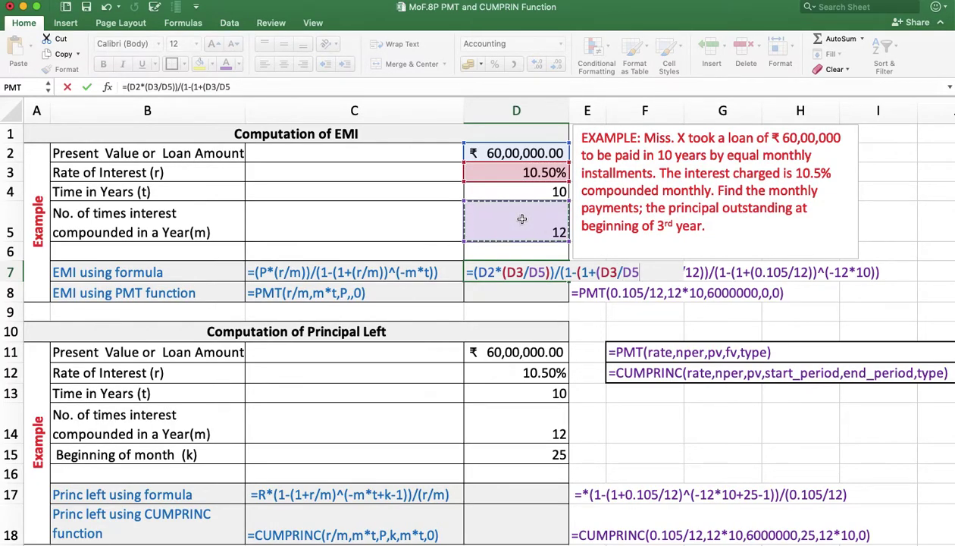
text()))
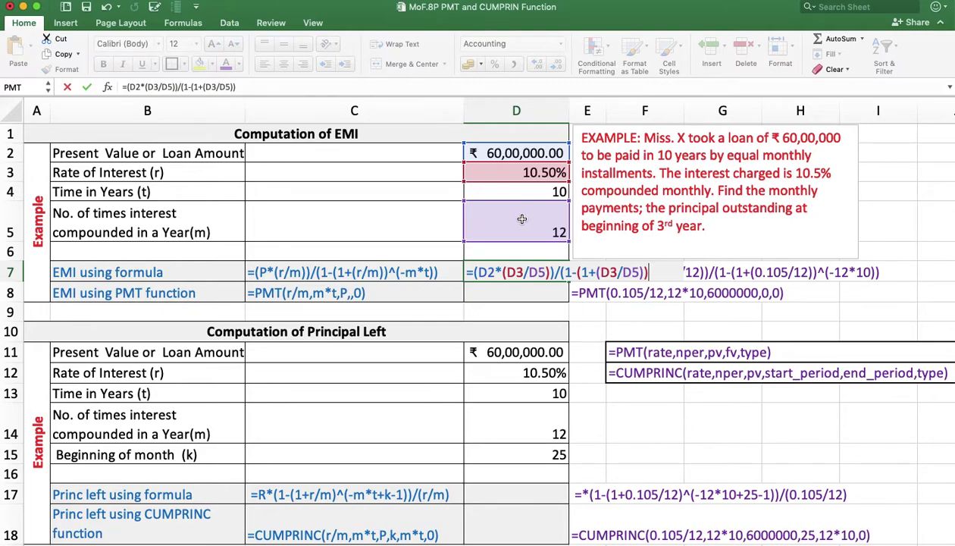
text(^(-)
click(520, 222)
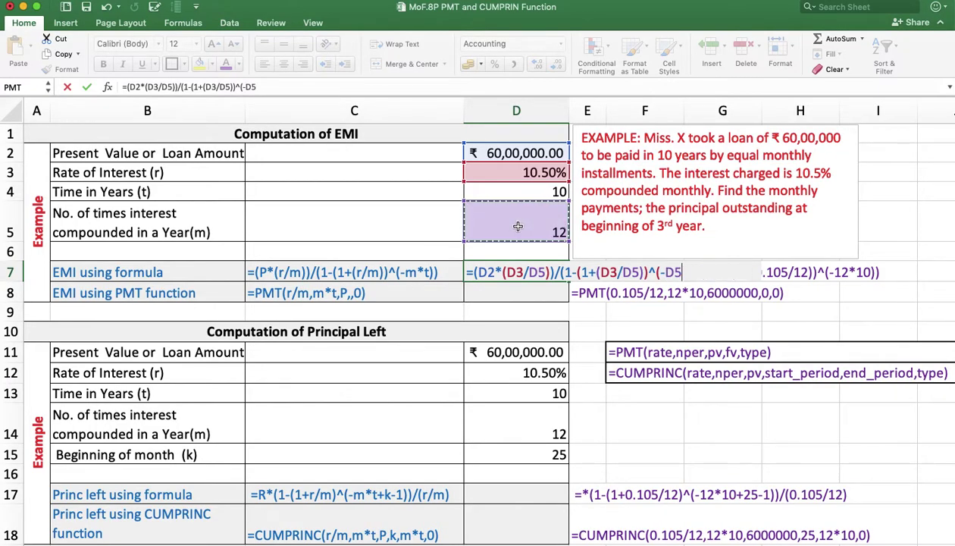
text(*)
click(513, 189)
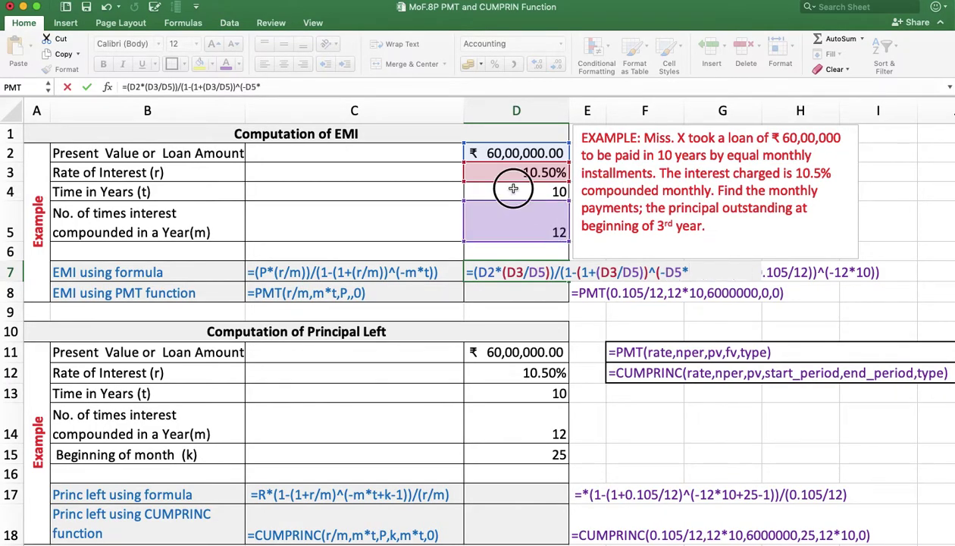
text()))
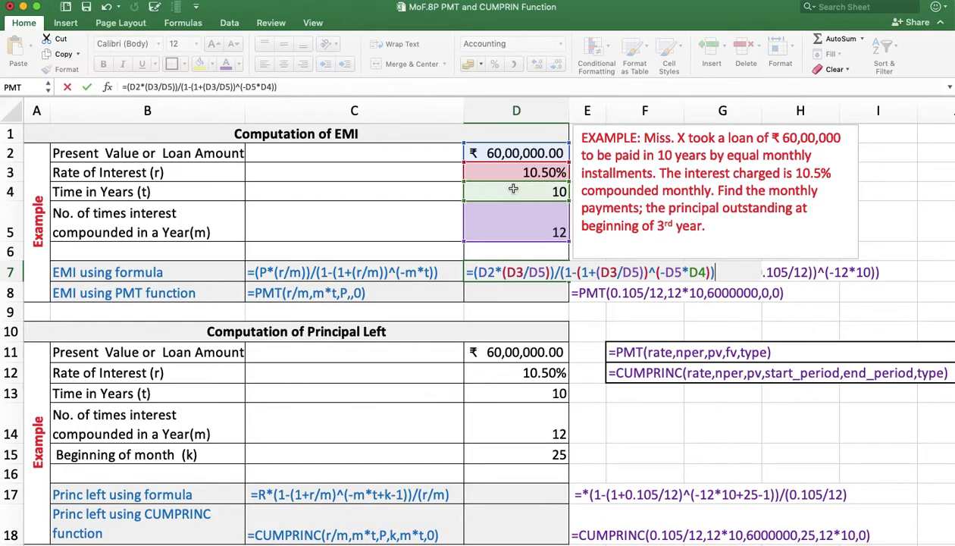
key(Return)
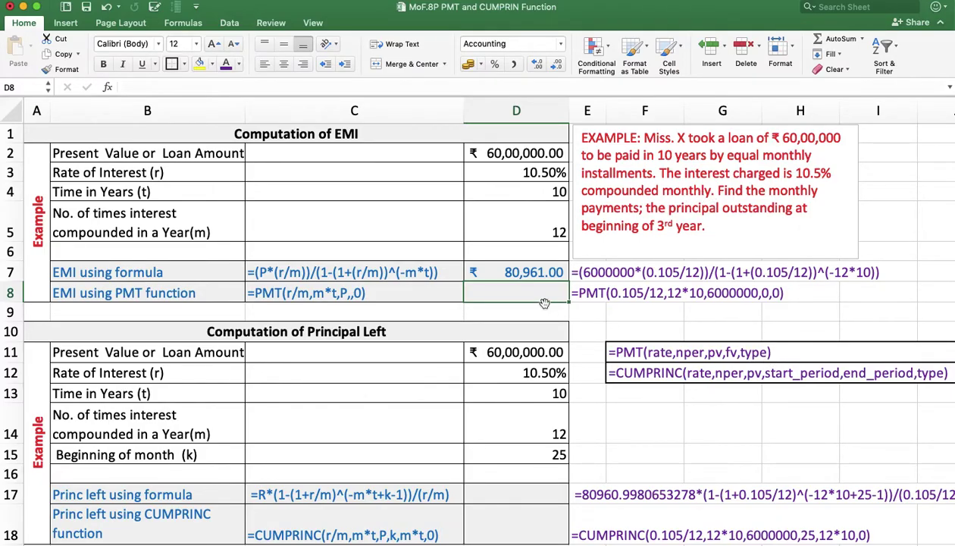
Step: Insert PMT into D8 with the rate argument D3/D5
click(493, 289)
text(=P)
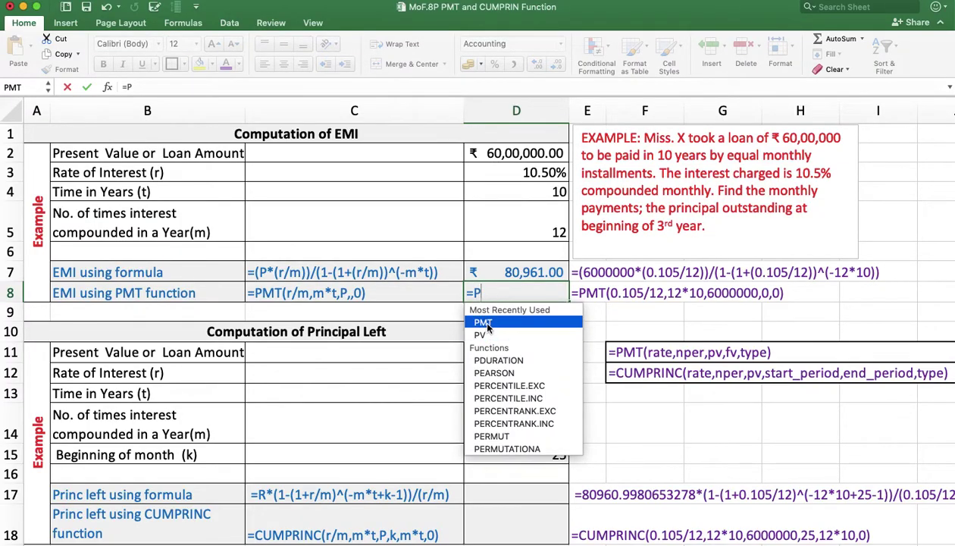
double_click(482, 322)
click(517, 173)
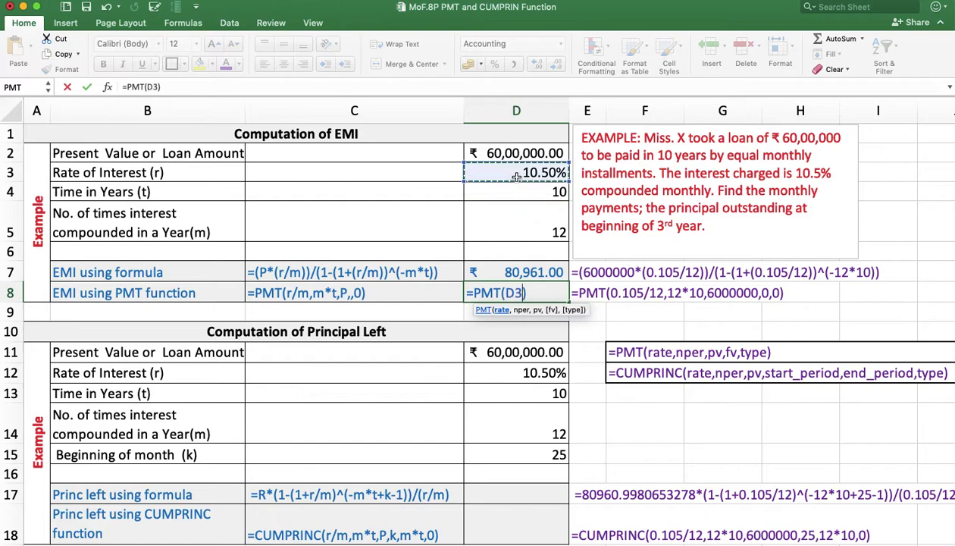
text(/)
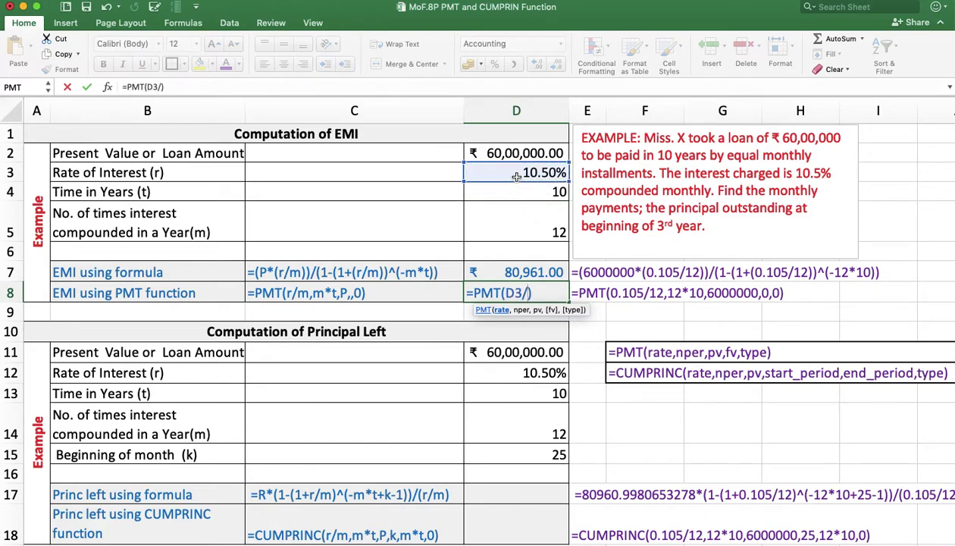
click(533, 229)
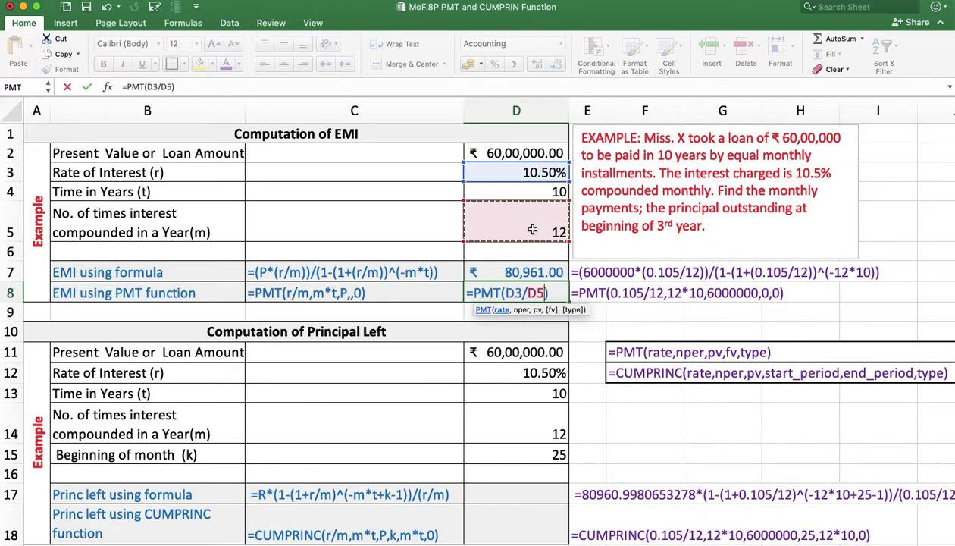
text(,)
Step: Add periods D5*D4 and present value D2 to PMT, returning ₹ -80,961.00
click(533, 229)
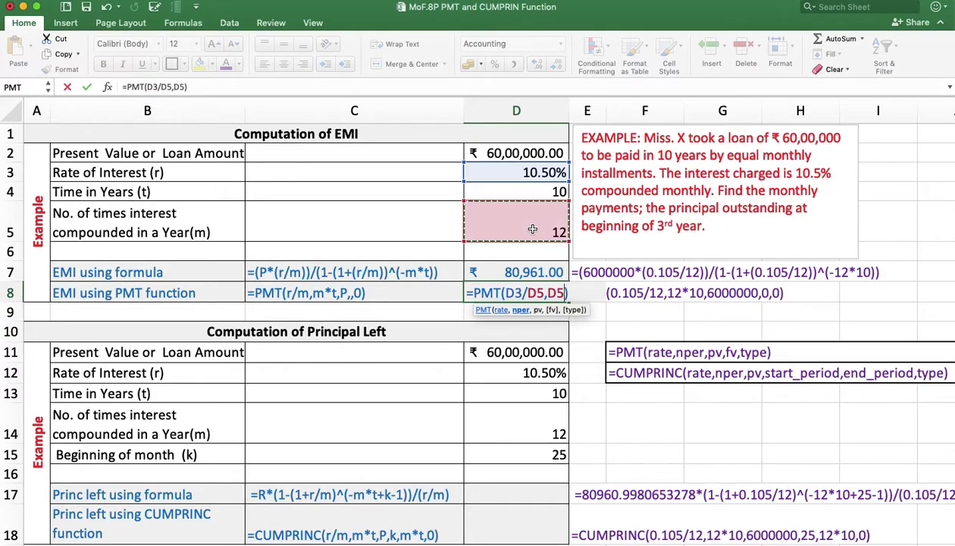
text(*)
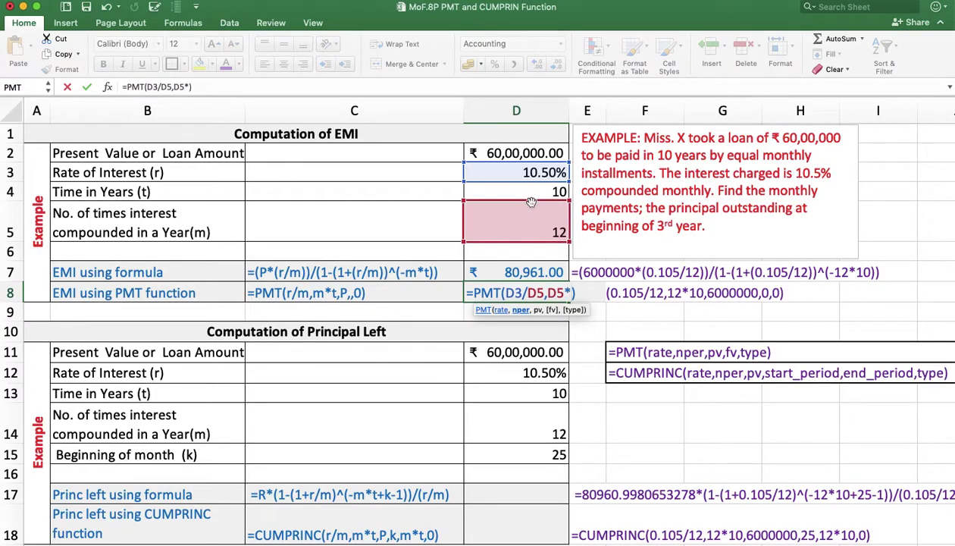
click(532, 192)
text(,)
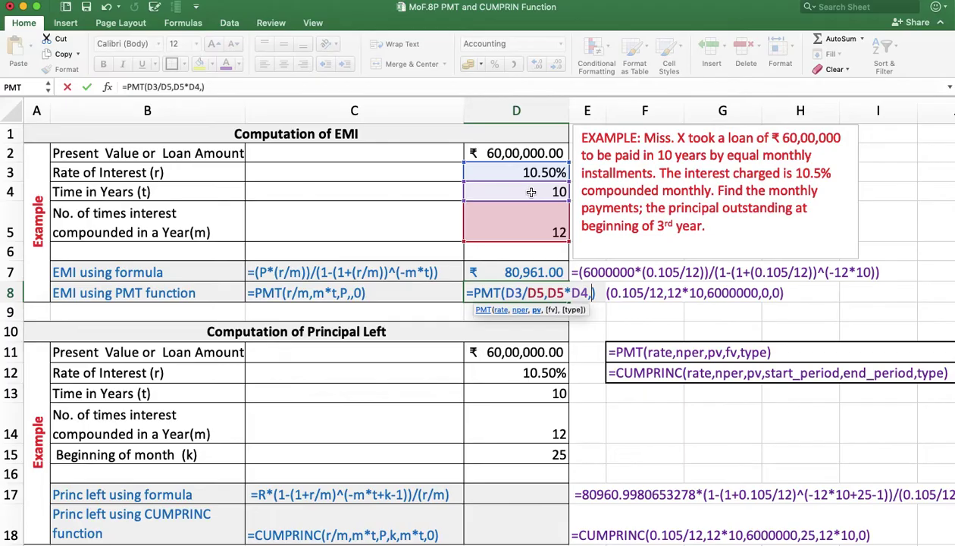
click(536, 154)
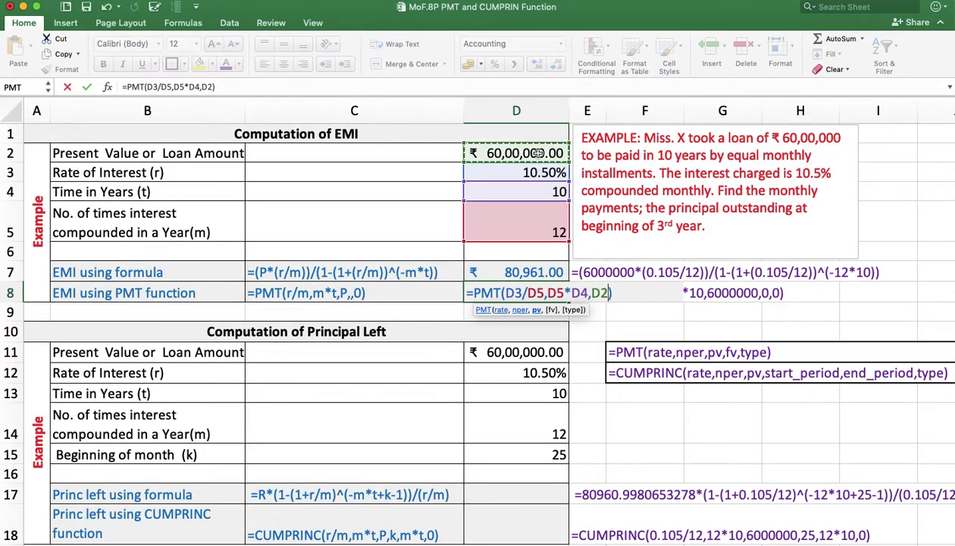
text(,)
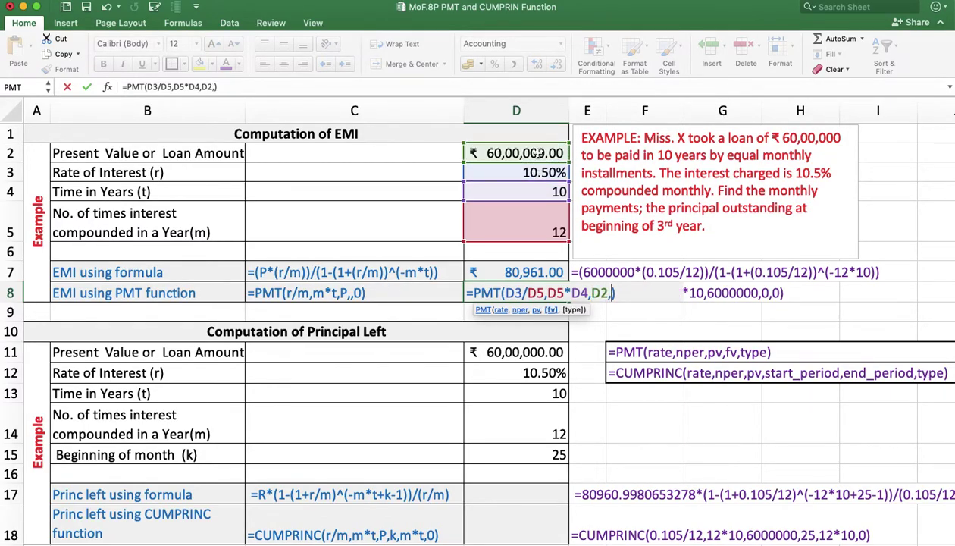
text(,0)
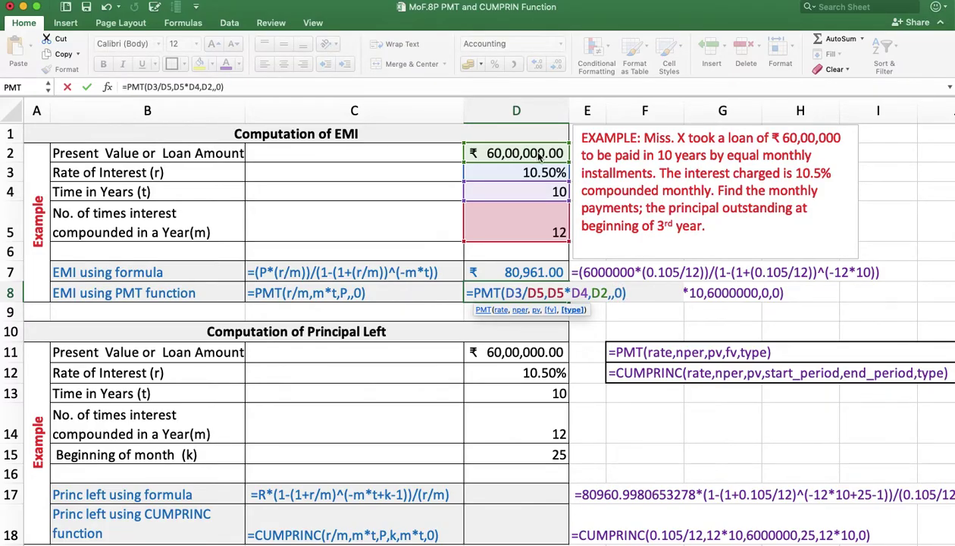
key(Return)
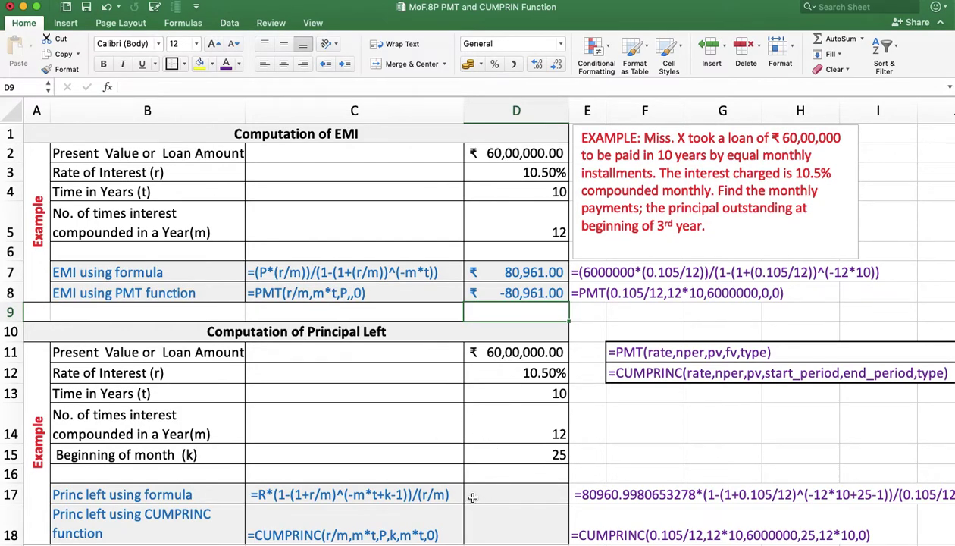
scroll(473, 492, down, 4)
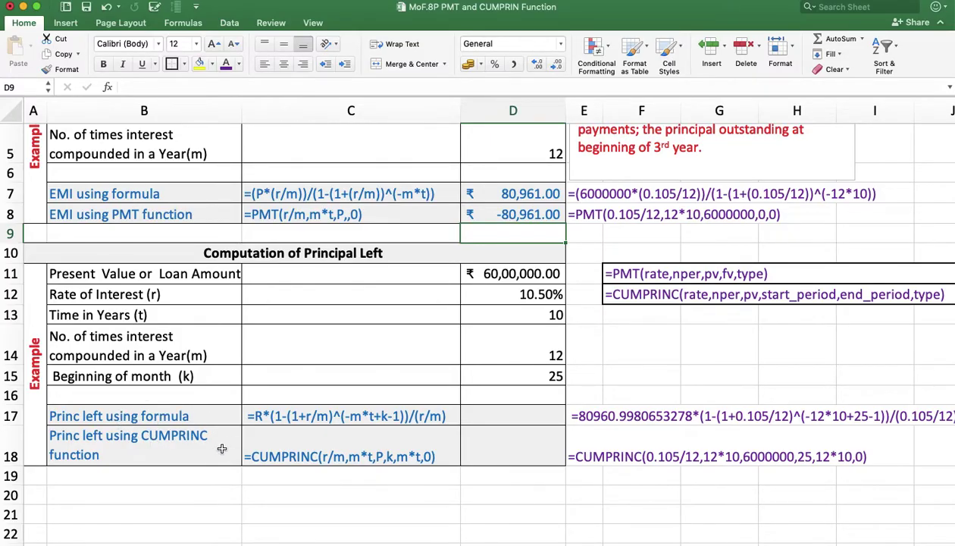
scroll(100, 447, up, 1)
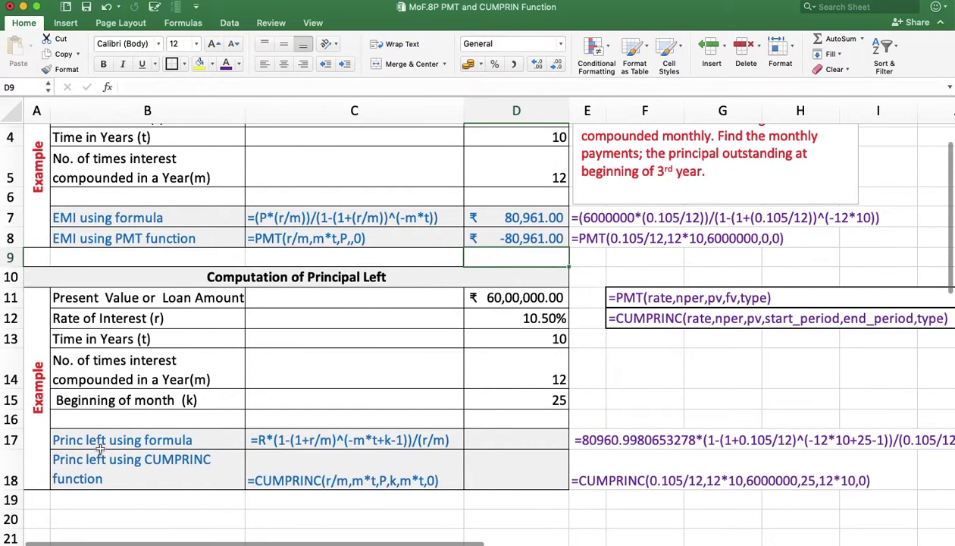
Step: Begin the principal-left formula in D17 as =D7*(1-(1+D12/D14)^(-
click(478, 441)
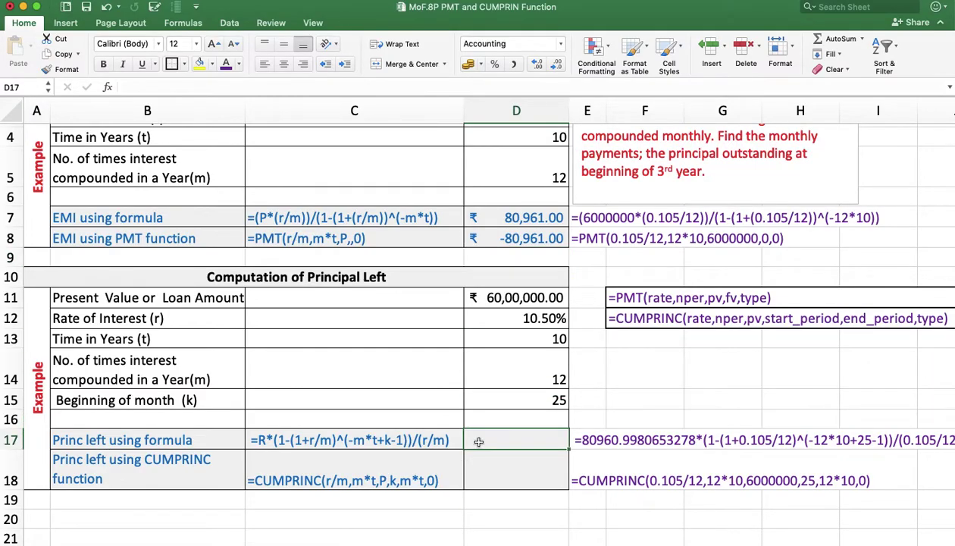
text(=)
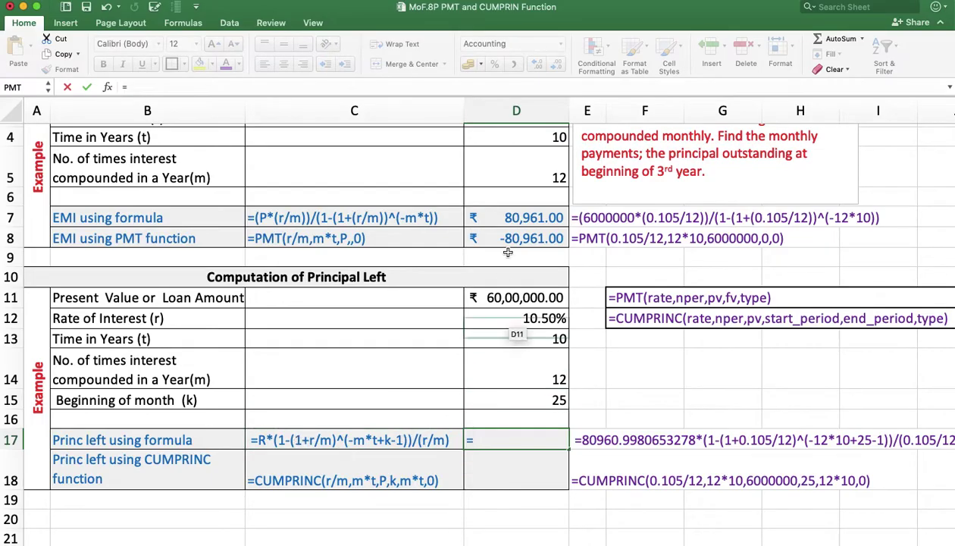
click(505, 216)
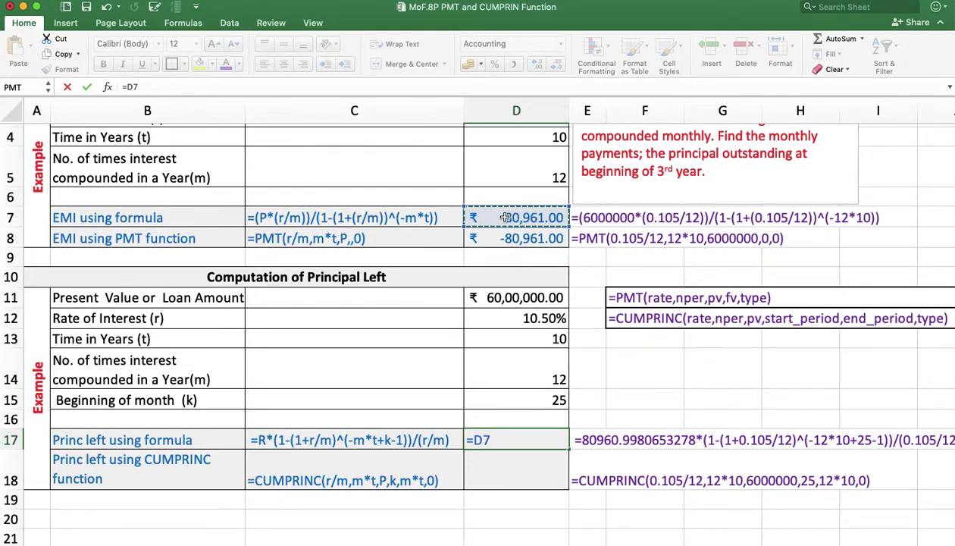
text(*)
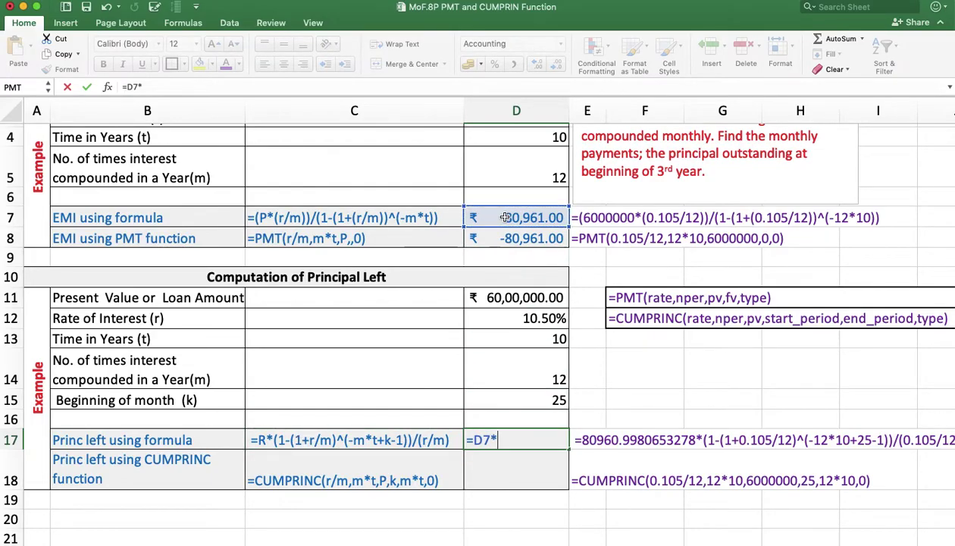
text((1-(1+)
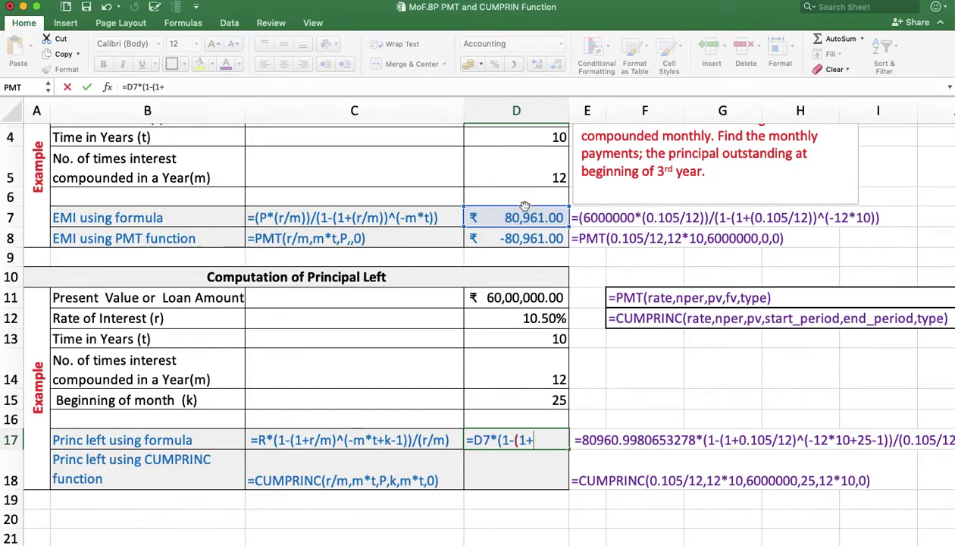
click(516, 317)
text(/)
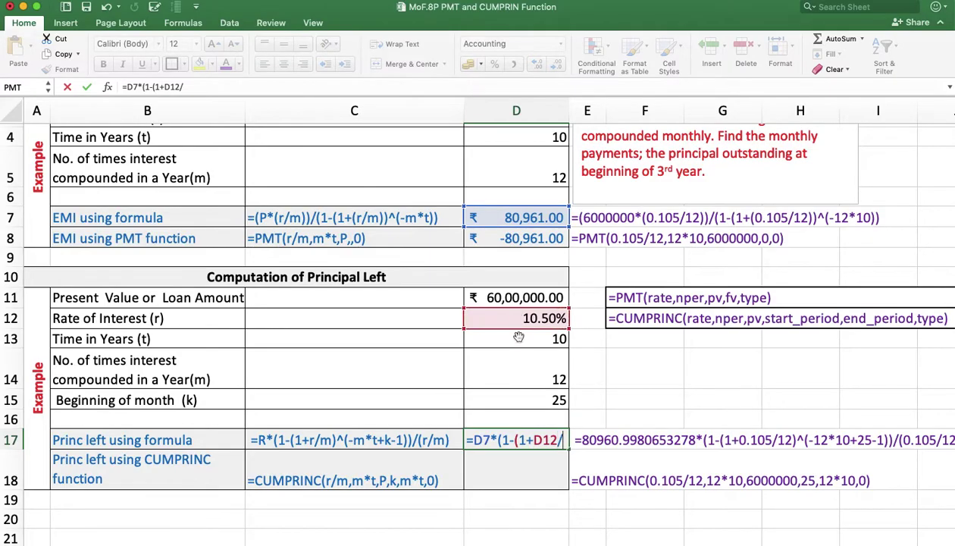
click(523, 379)
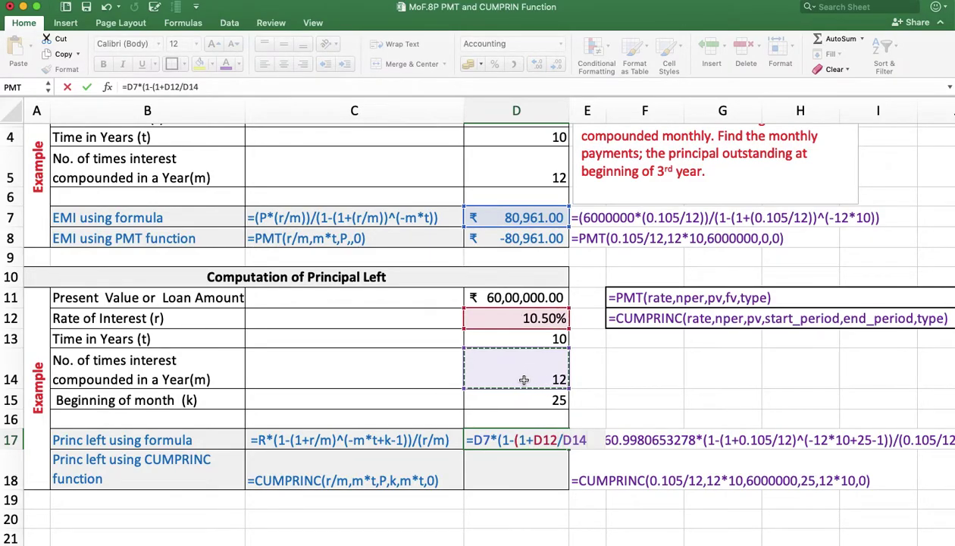
text())
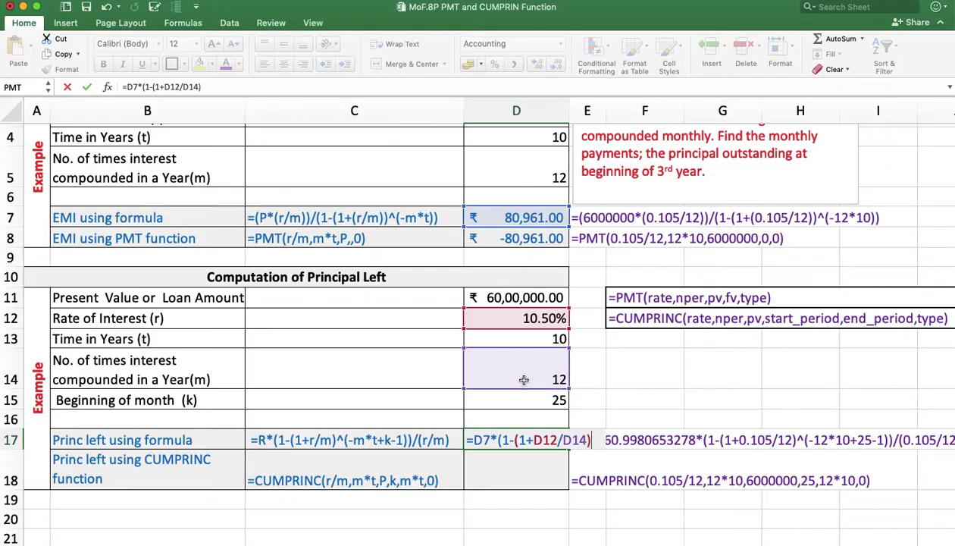
text(^(-)
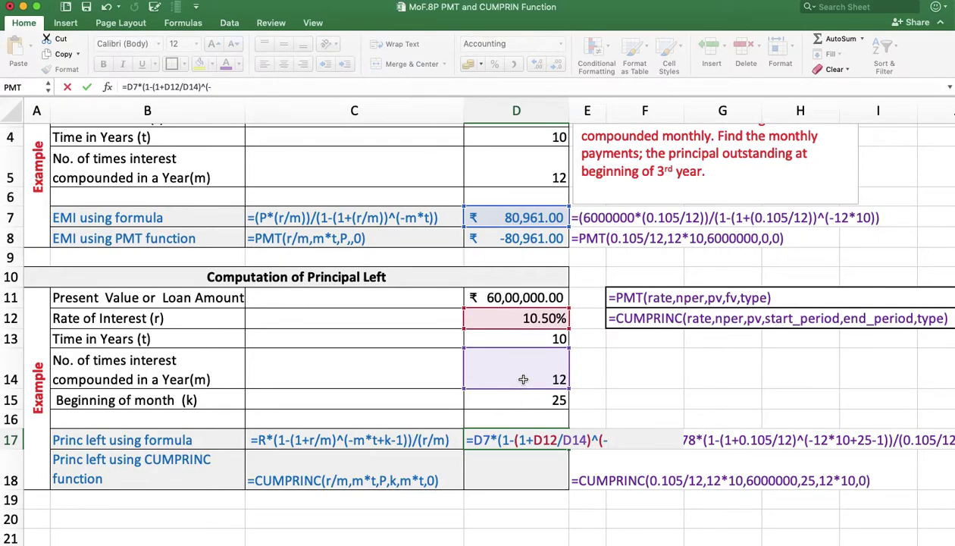
Step: Finish the exponent D14*D13+D15-1 and divisor D12/D14, so D17 shows 52,43,582.45
click(523, 379)
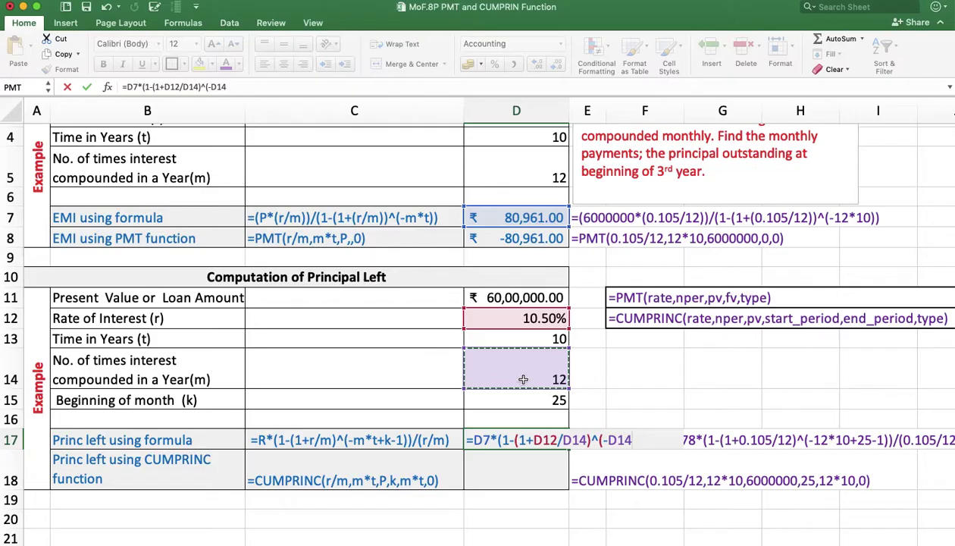
text(*)
click(520, 341)
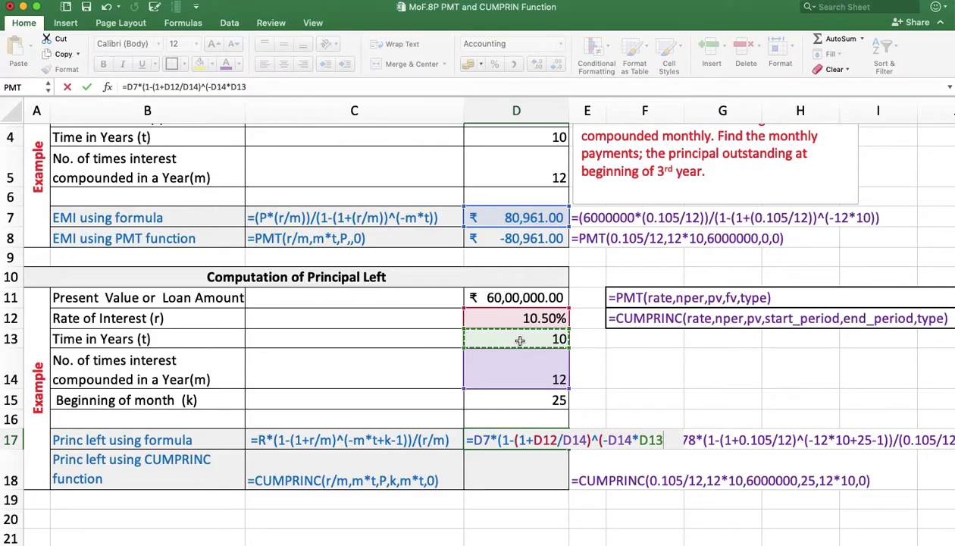
text(+)
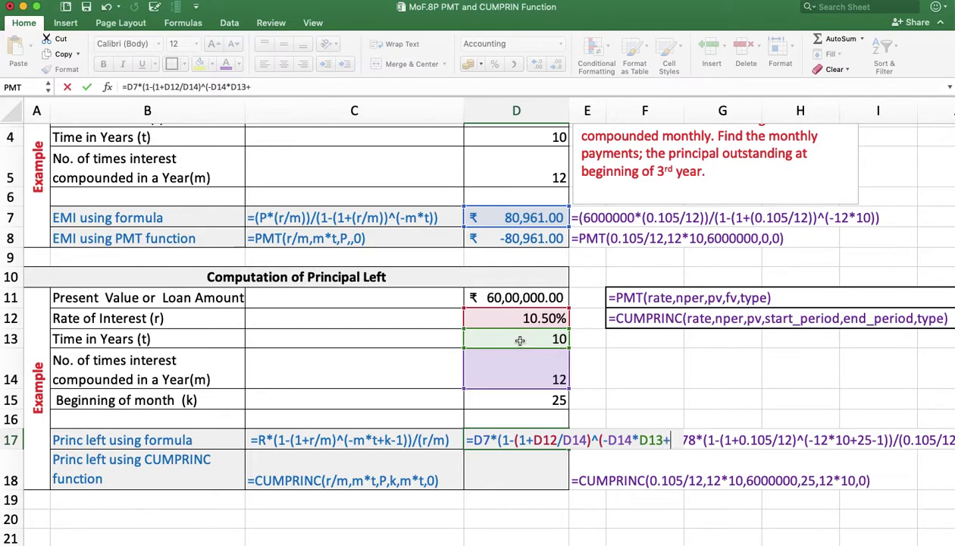
click(523, 400)
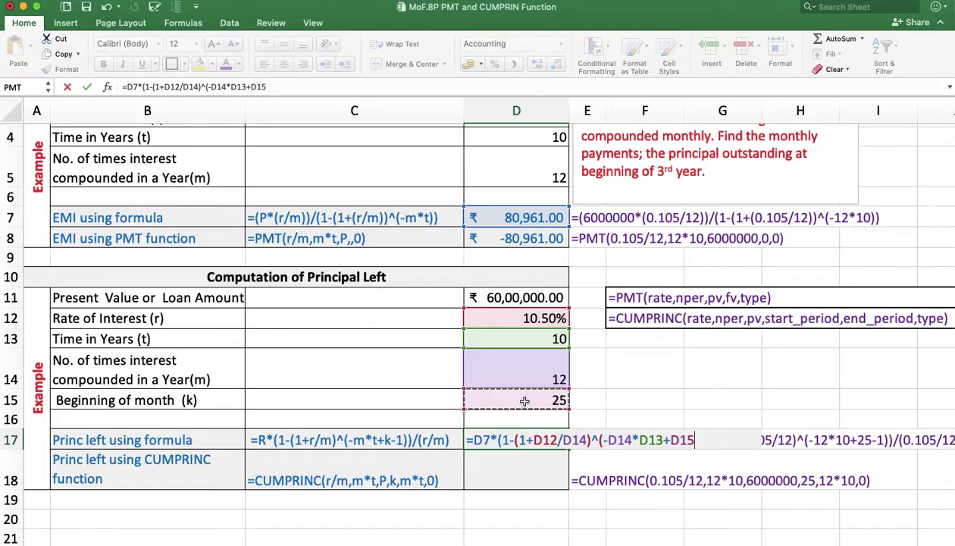
text(-1)
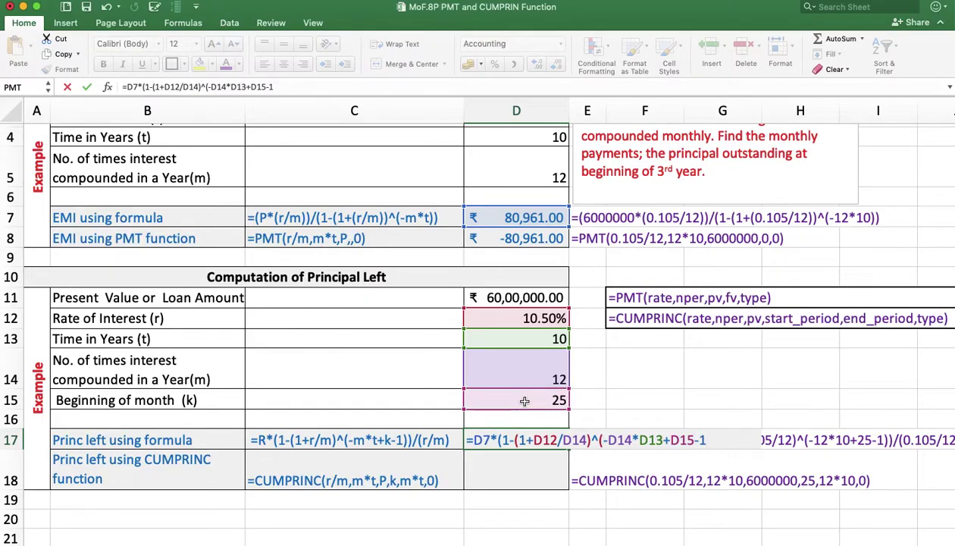
text())/()
click(515, 322)
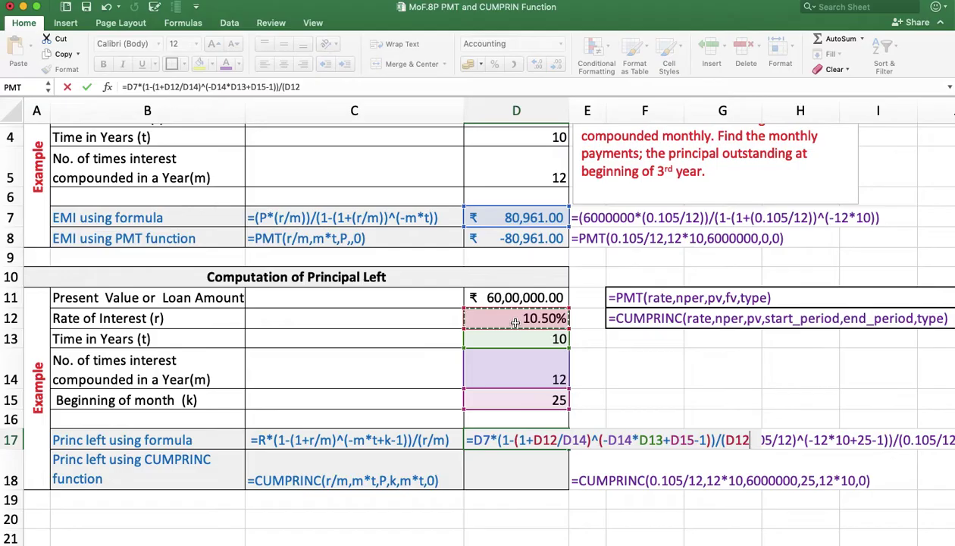
text(/)
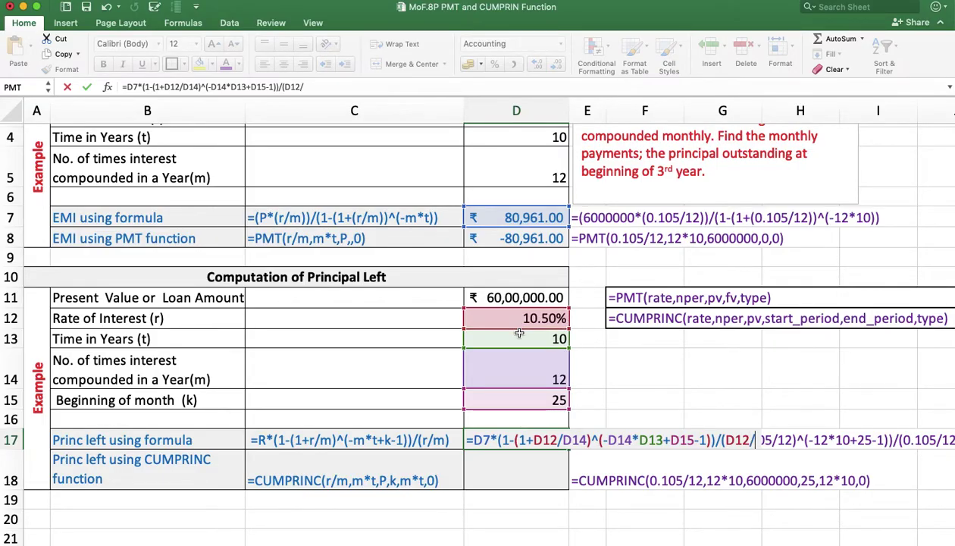
click(521, 378)
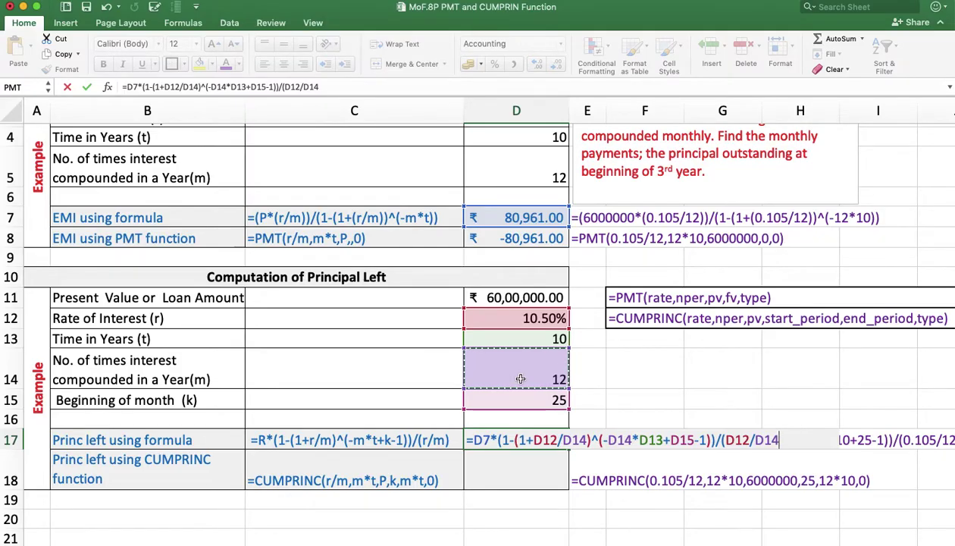
text())
key(Return)
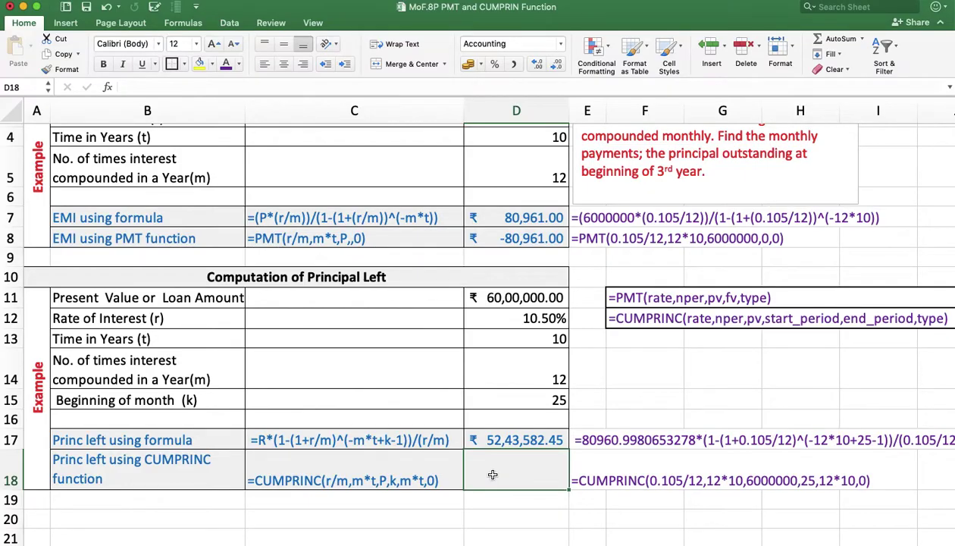
Step: Insert CUMPRINC into D18 with rate D12/D14 and periods D14*D13
text(=c)
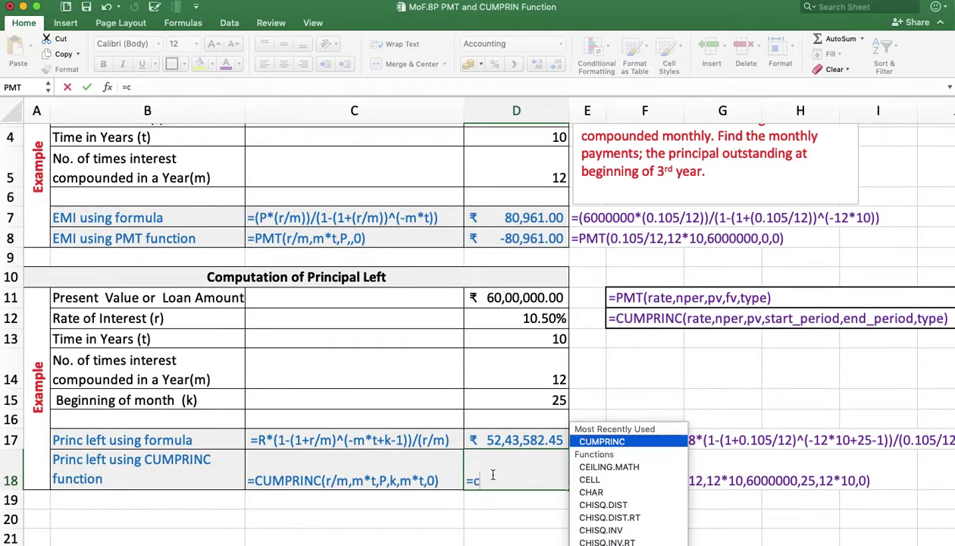
text(u)
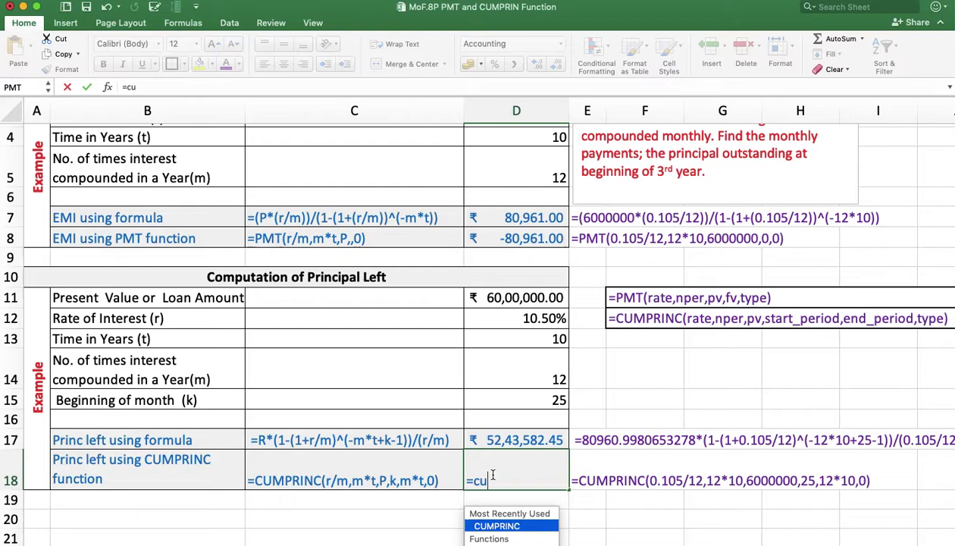
double_click(497, 526)
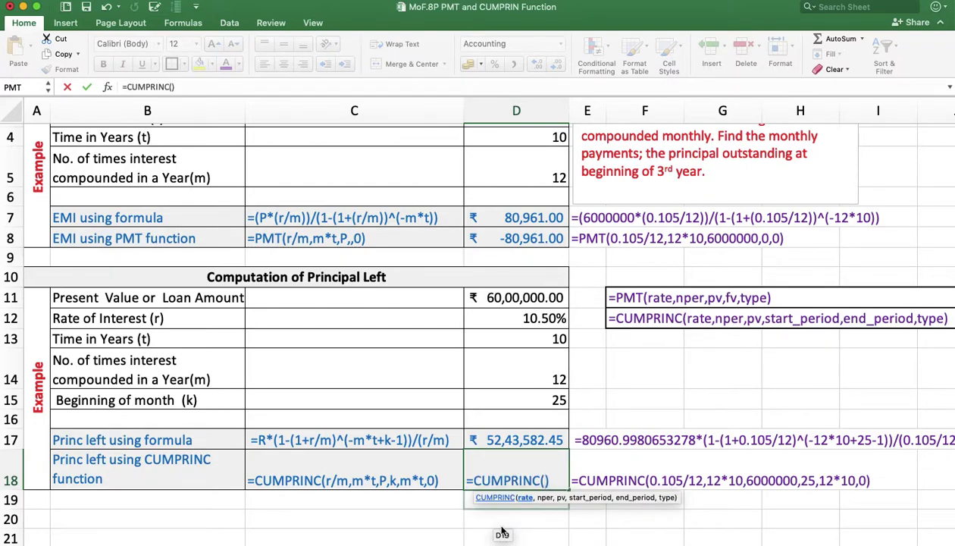
click(516, 322)
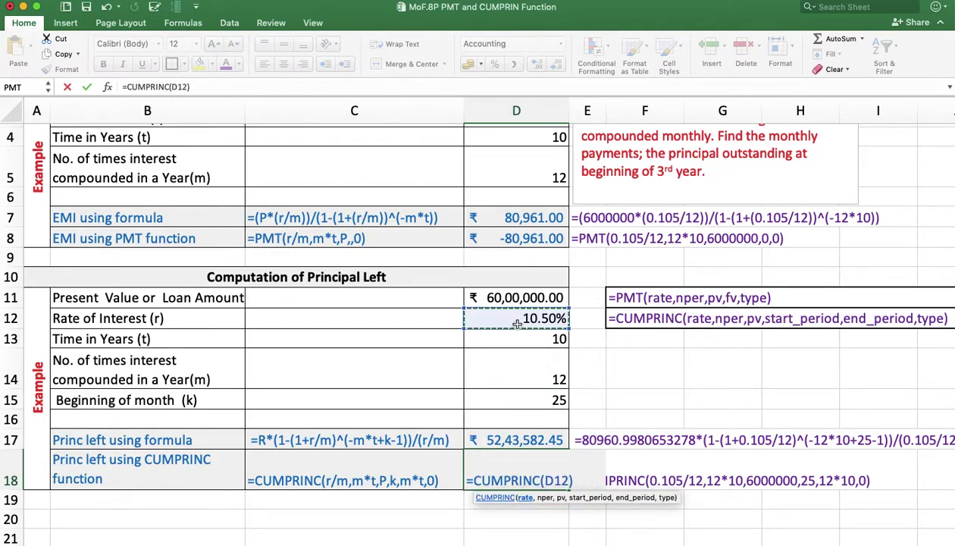
text(/)
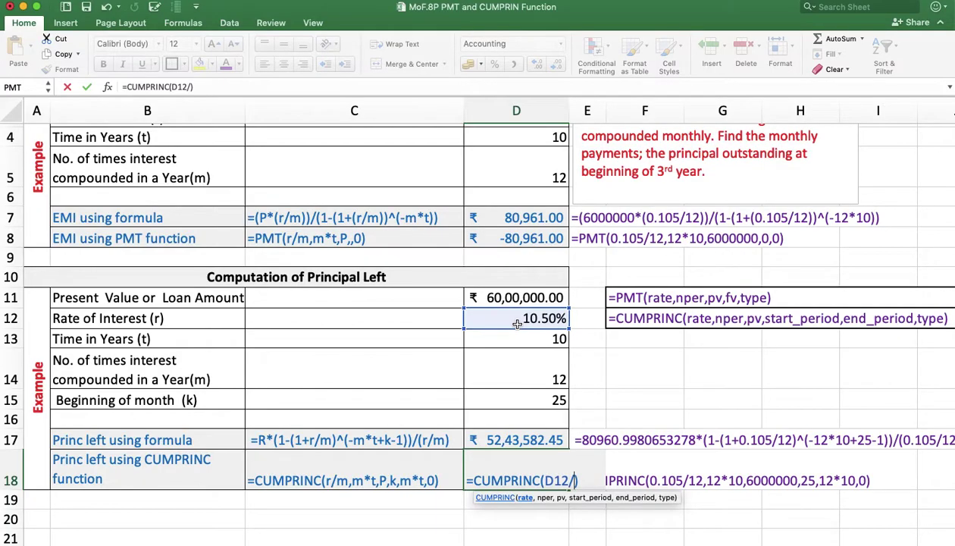
click(526, 375)
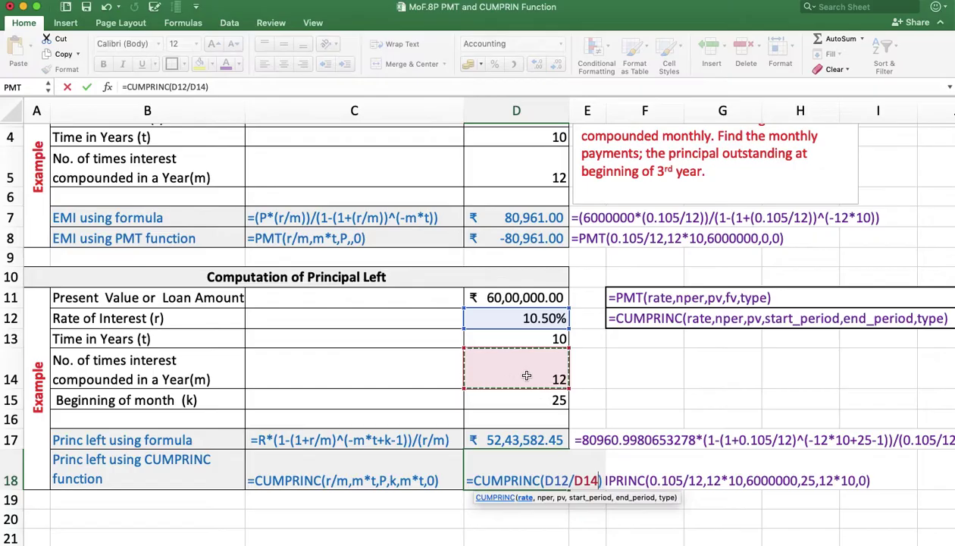
text(,)
click(526, 375)
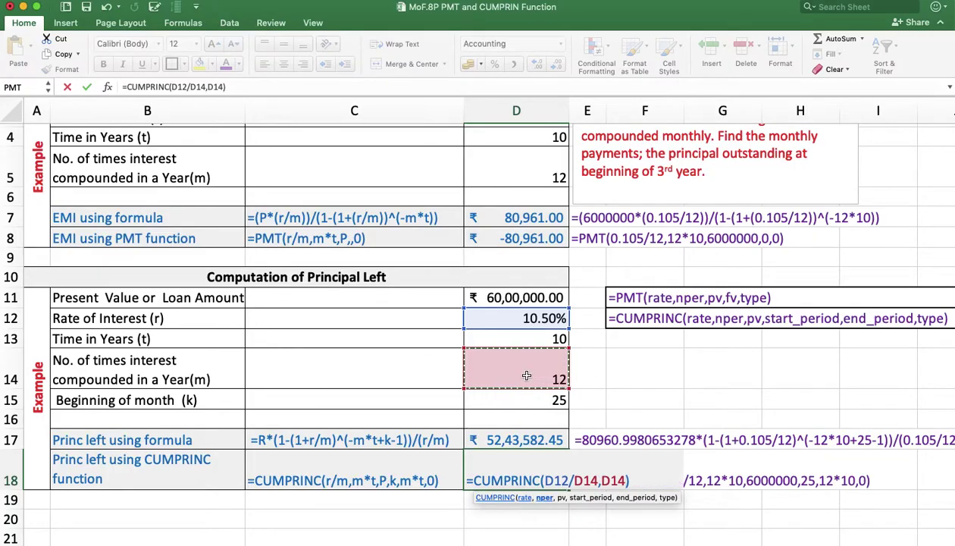
text(*)
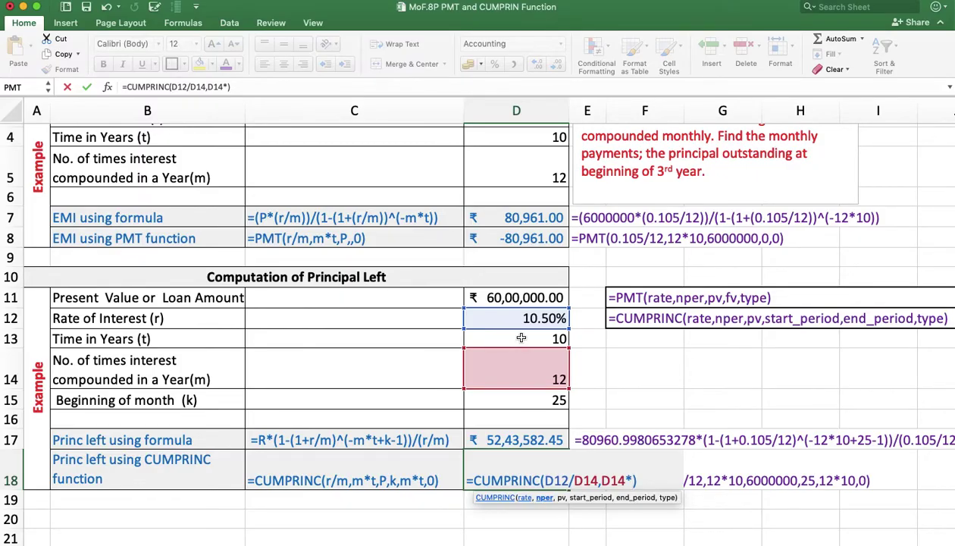
click(521, 341)
text(,)
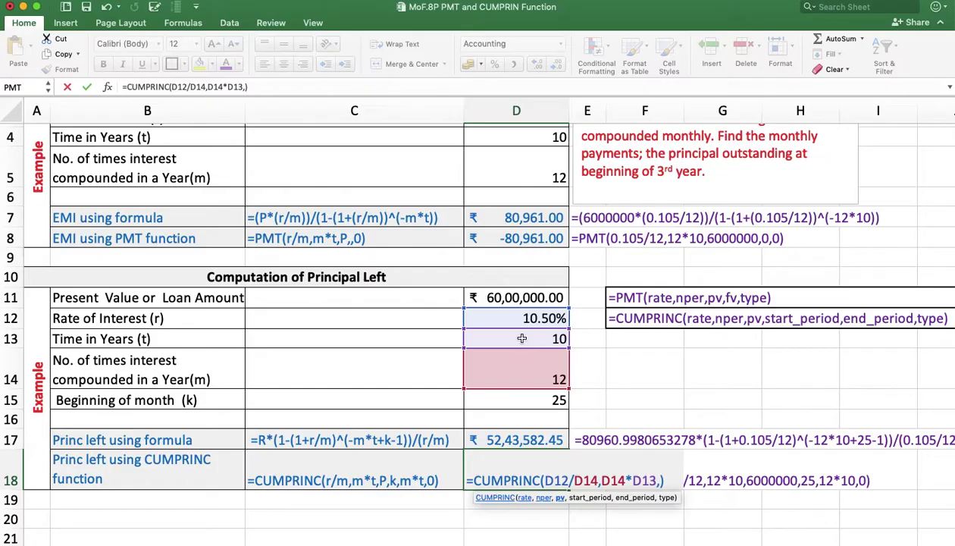
Step: Add present value D11, start period D15, end period D14*D13 and type 0
click(518, 298)
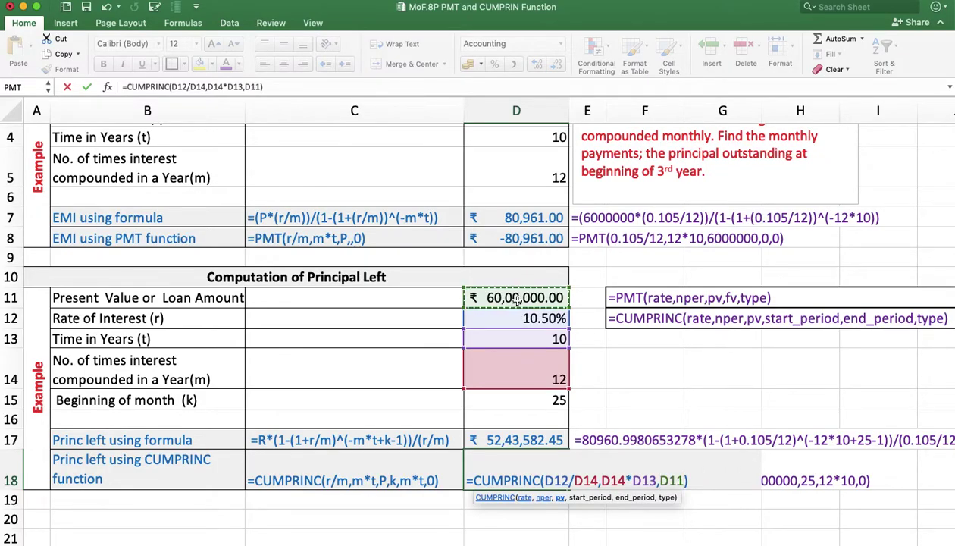
text(,)
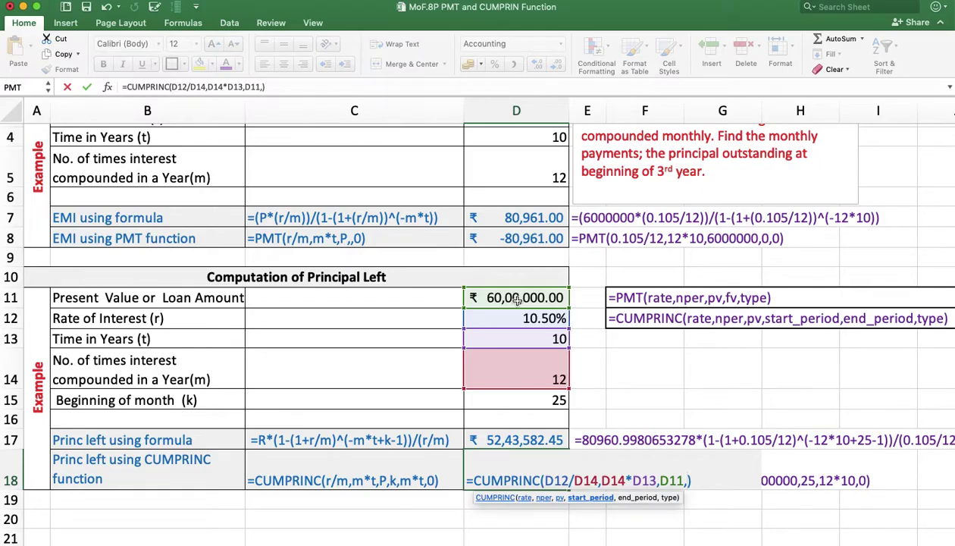
click(529, 399)
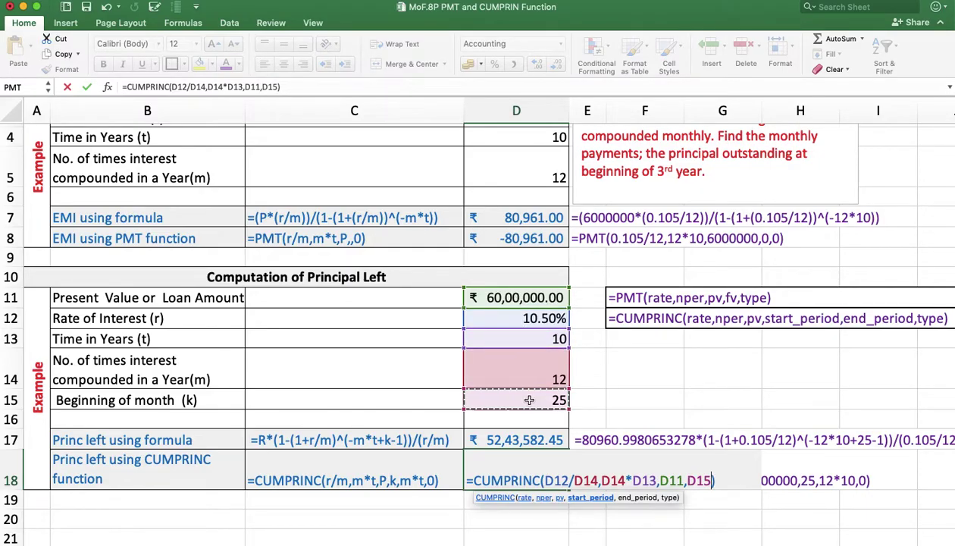
text(,)
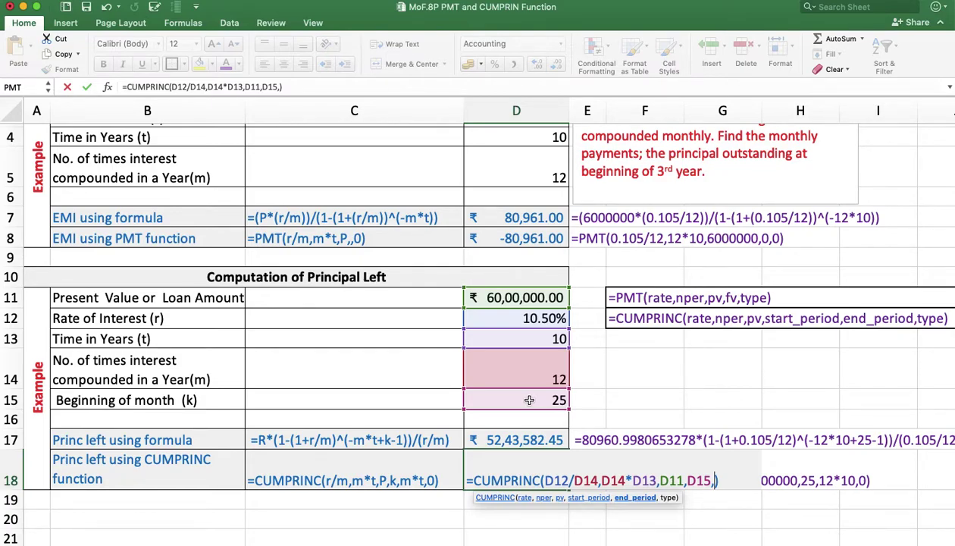
click(527, 378)
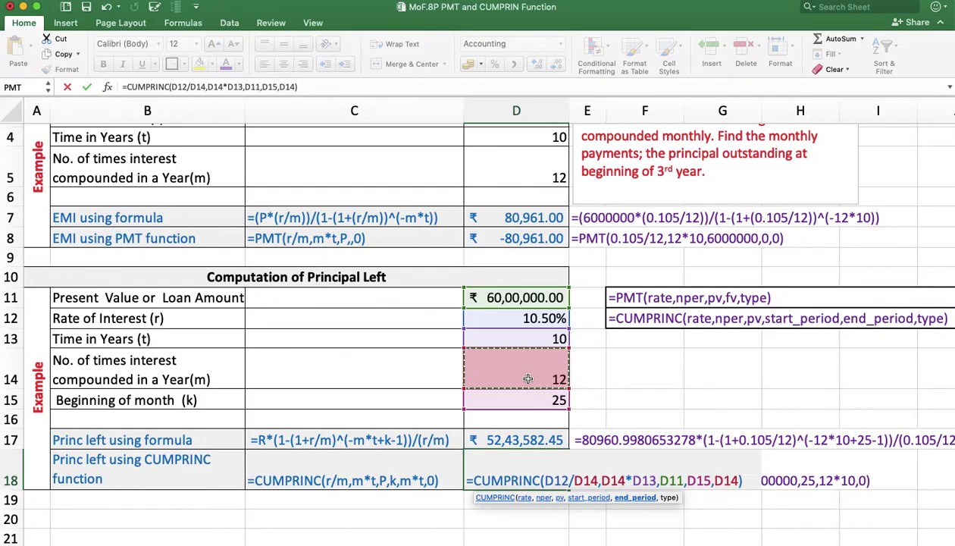
text(*)
click(526, 332)
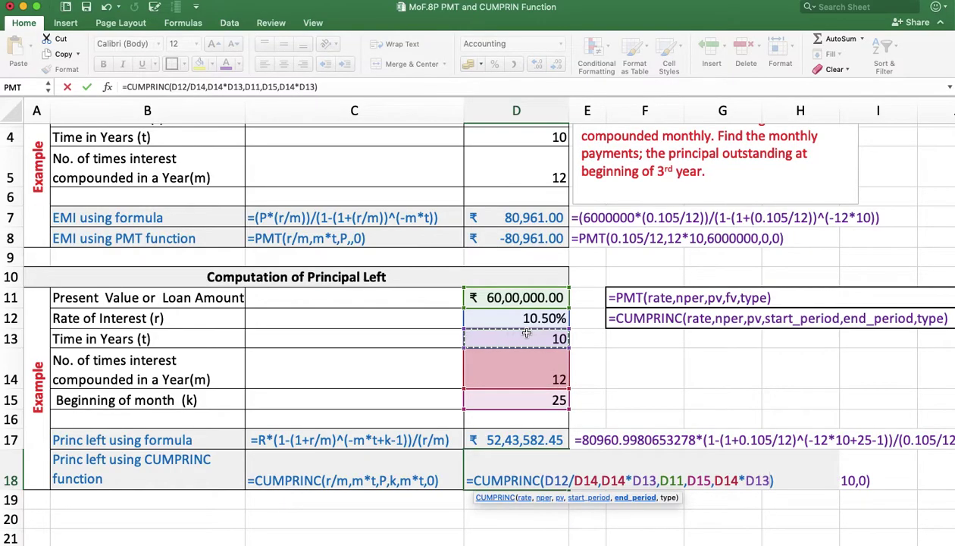
text(,)
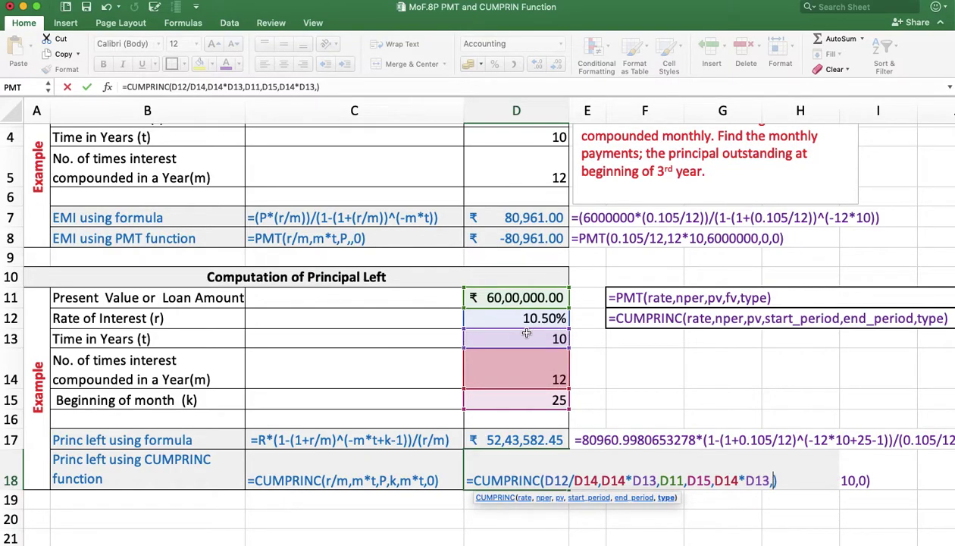
text(0)
Step: Commit the CUMPRINC formula so D18 returns ₹ -52,43,582.45
key(Return)
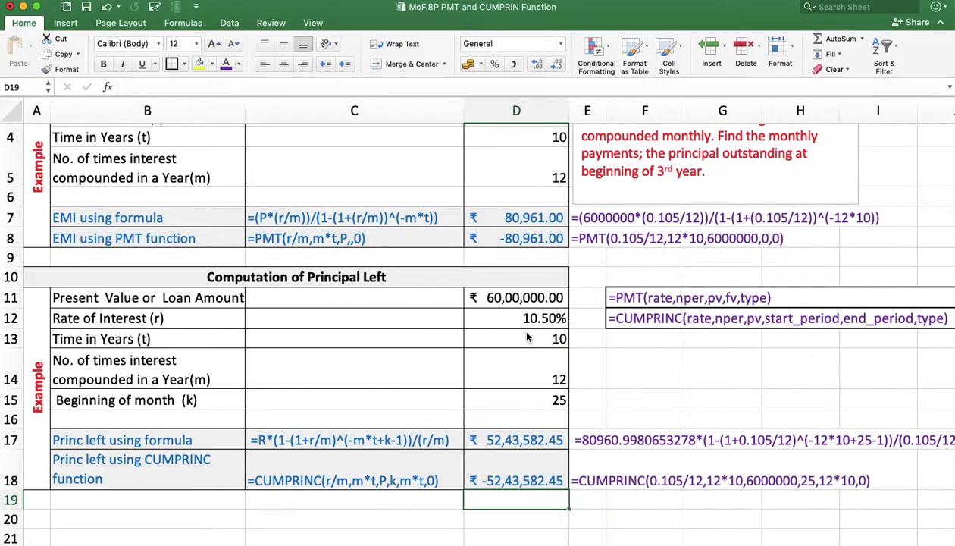